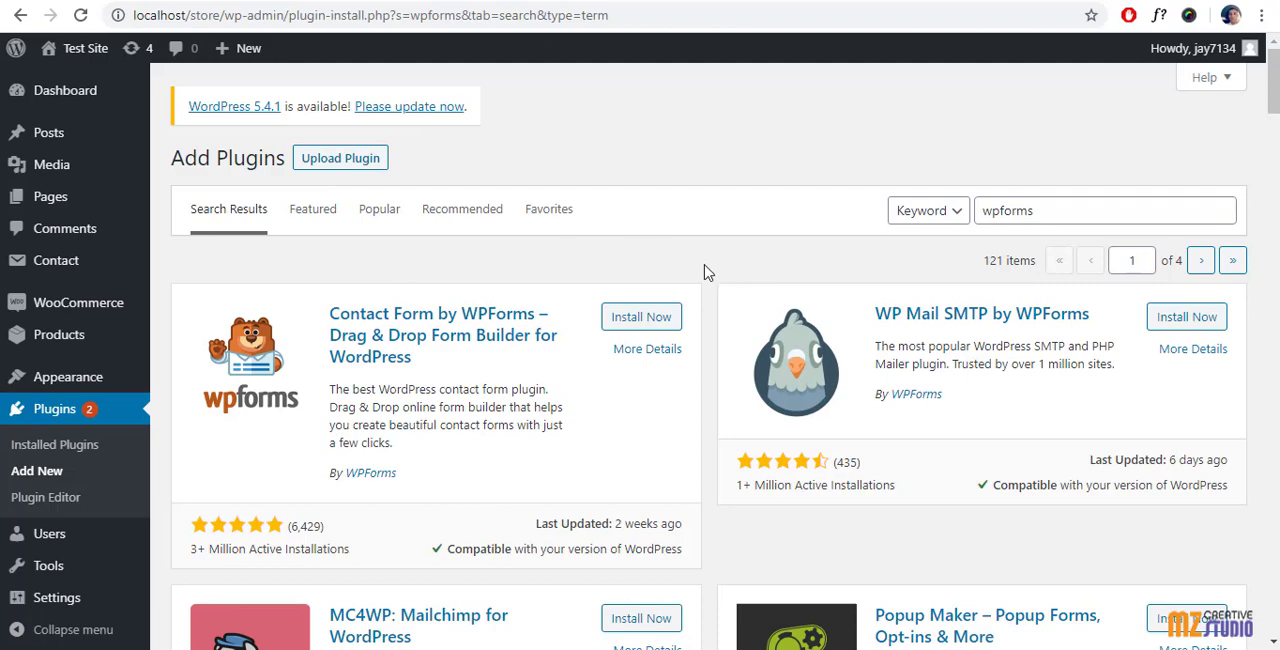
# Step: Install the plugin from wpforms.zip in the Downloads folder and activate it
pyautogui.click(337, 163)
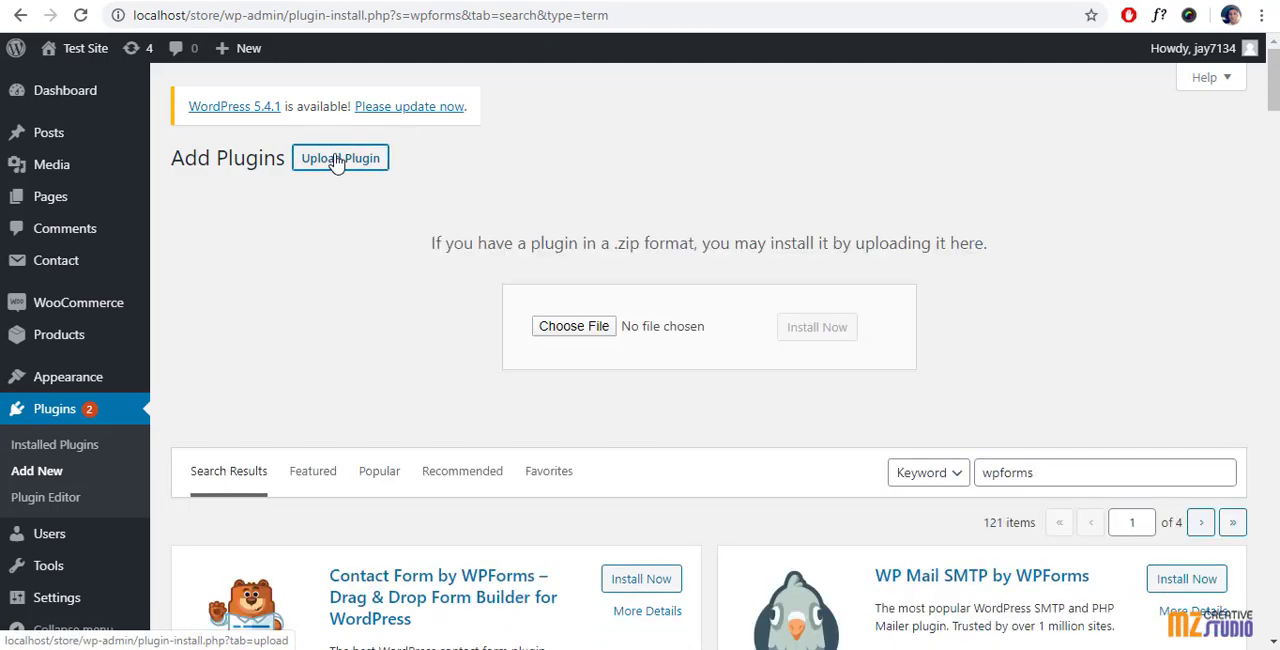
pyautogui.click(585, 328)
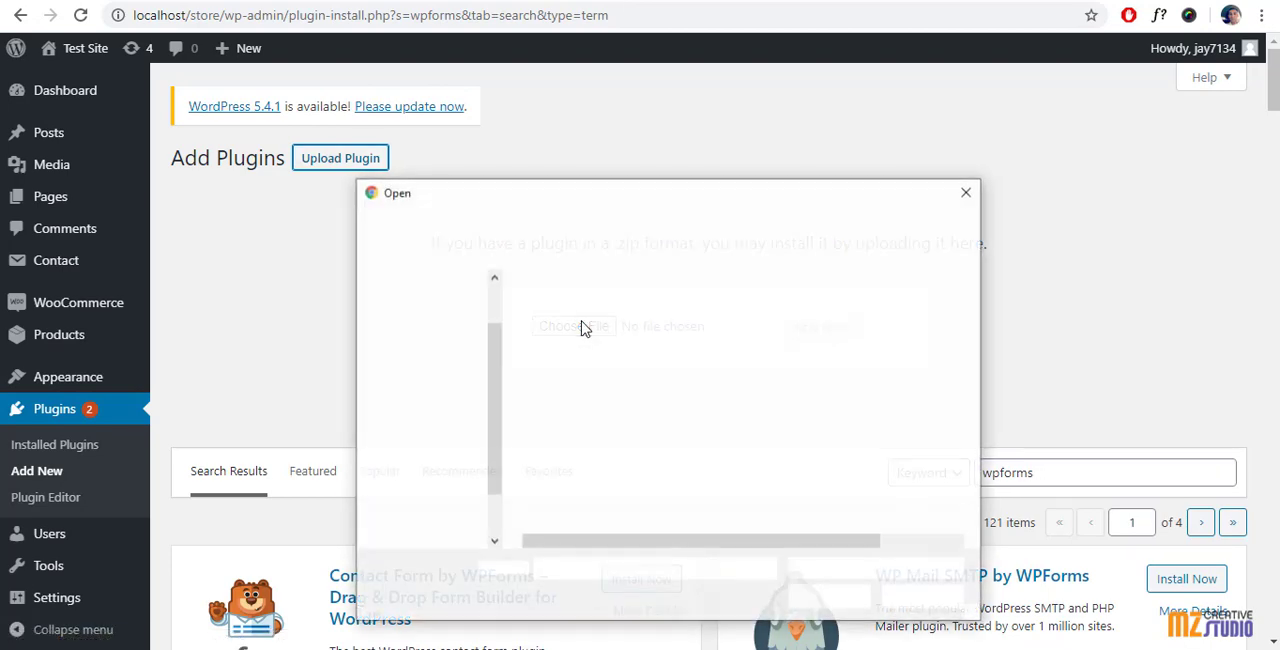
pyautogui.scroll(4, 447, 415)
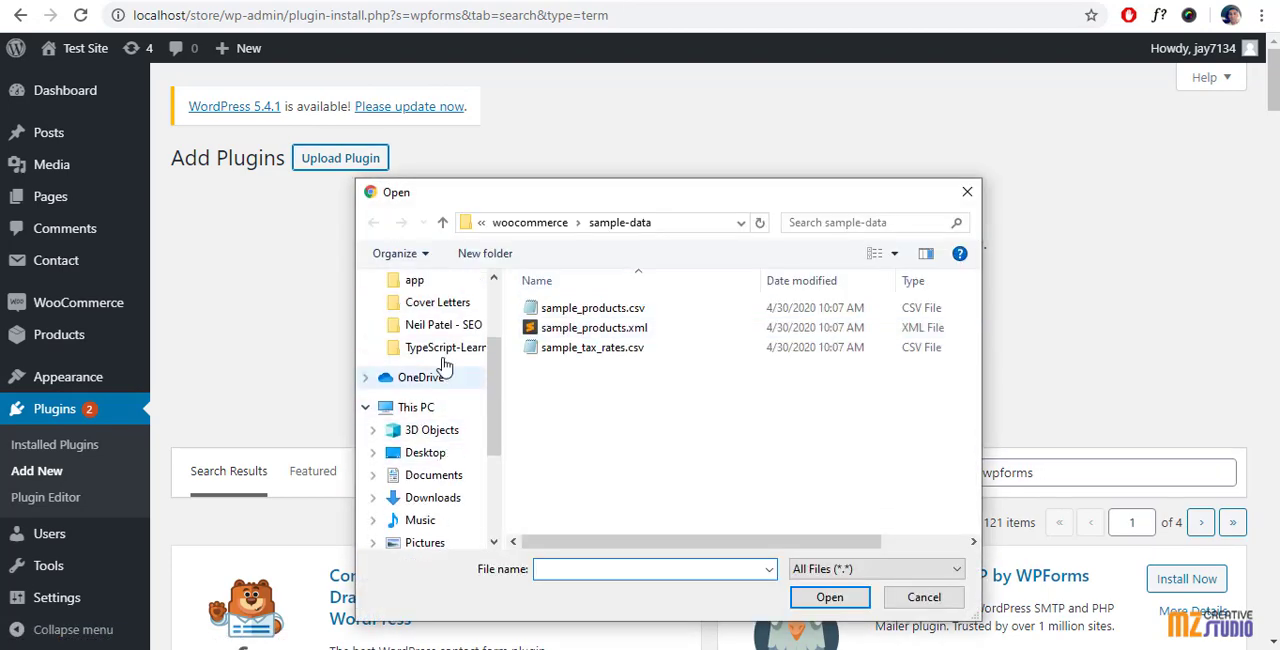
pyautogui.click(431, 343)
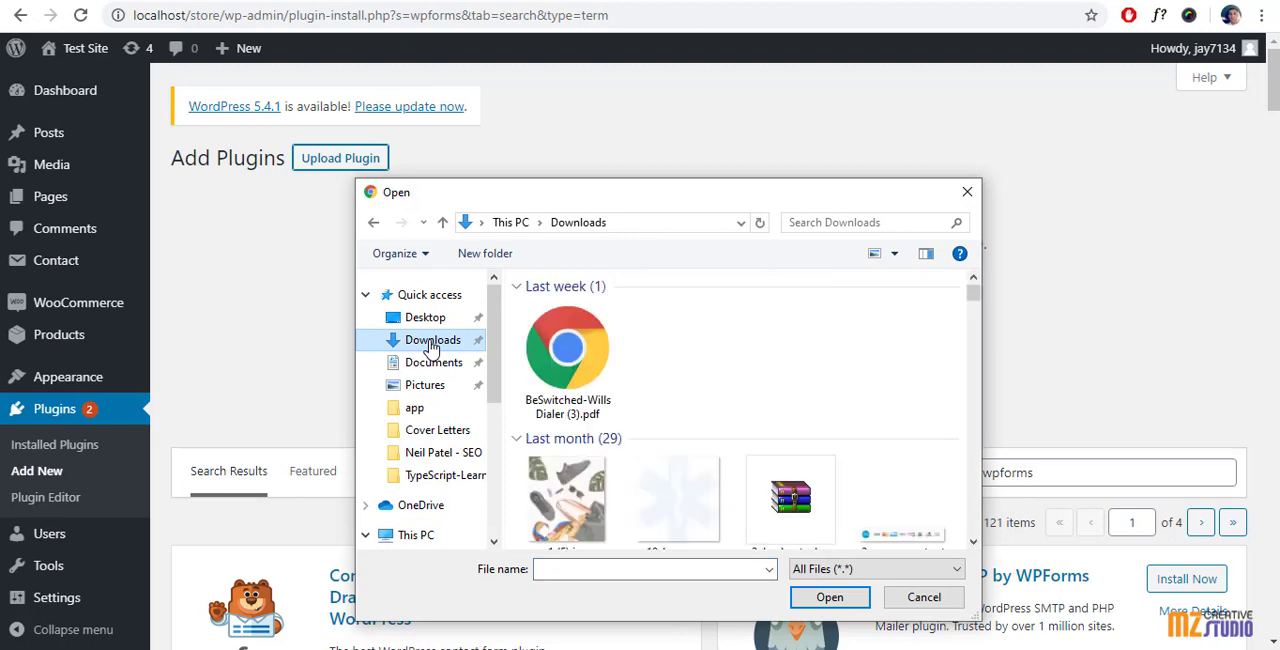
pyautogui.click(570, 352)
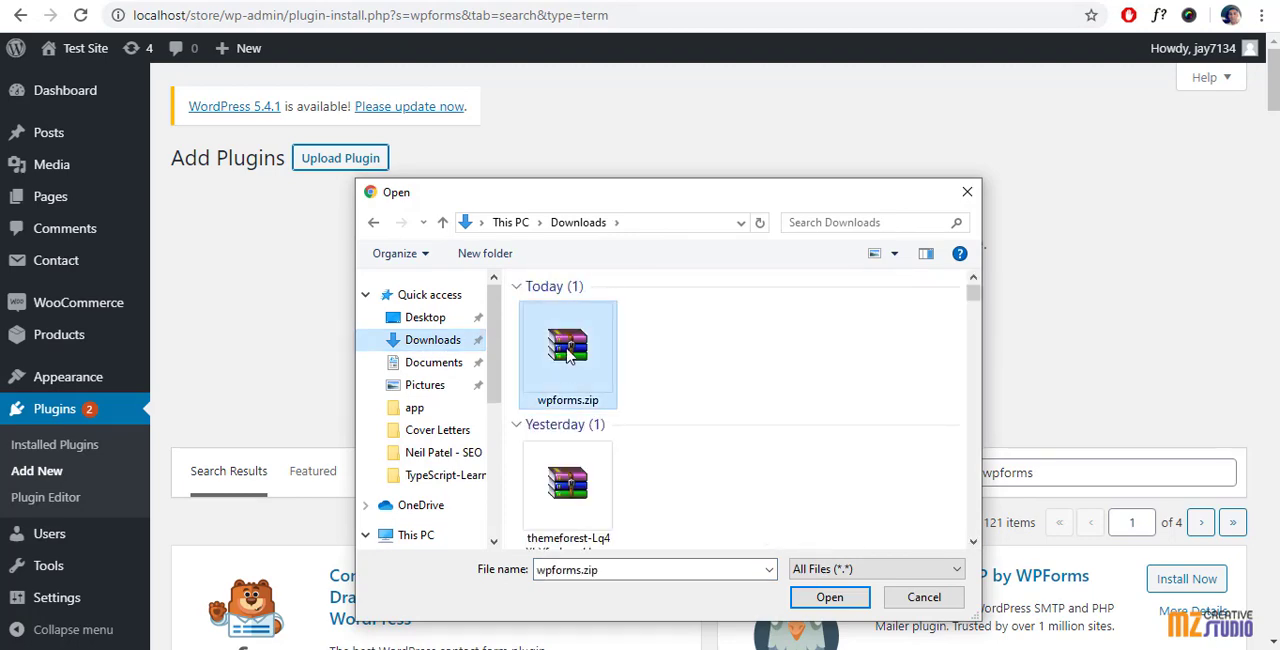
pyautogui.click(829, 598)
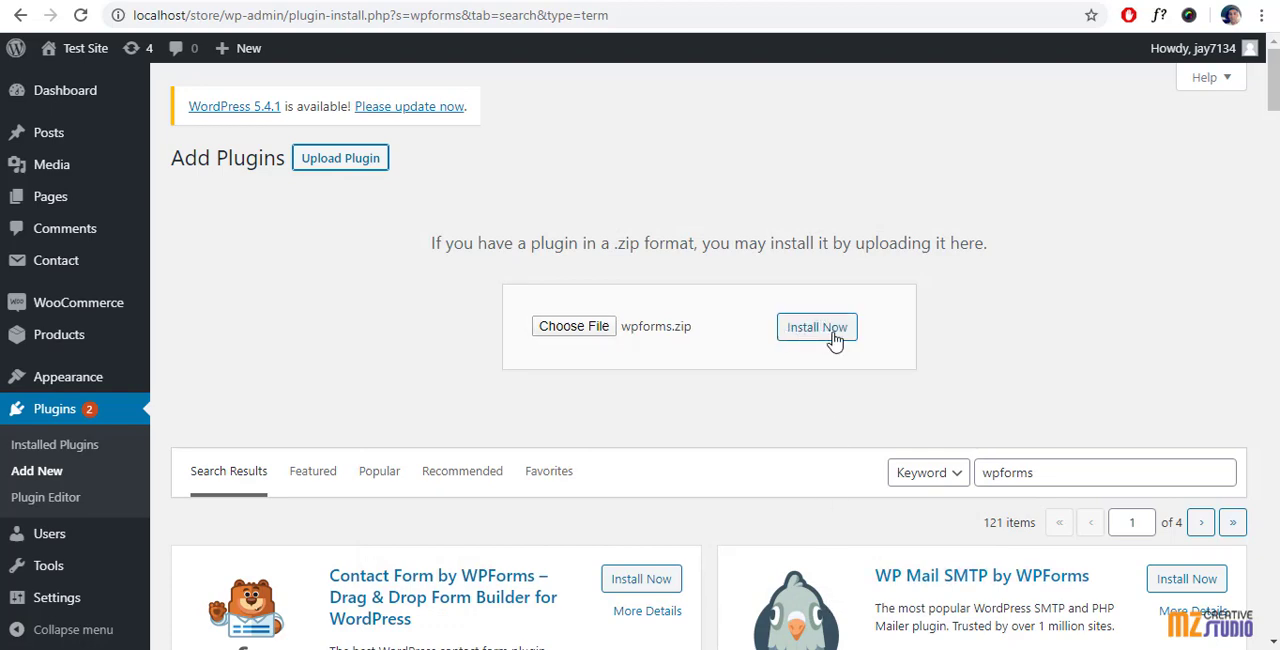
pyautogui.click(832, 336)
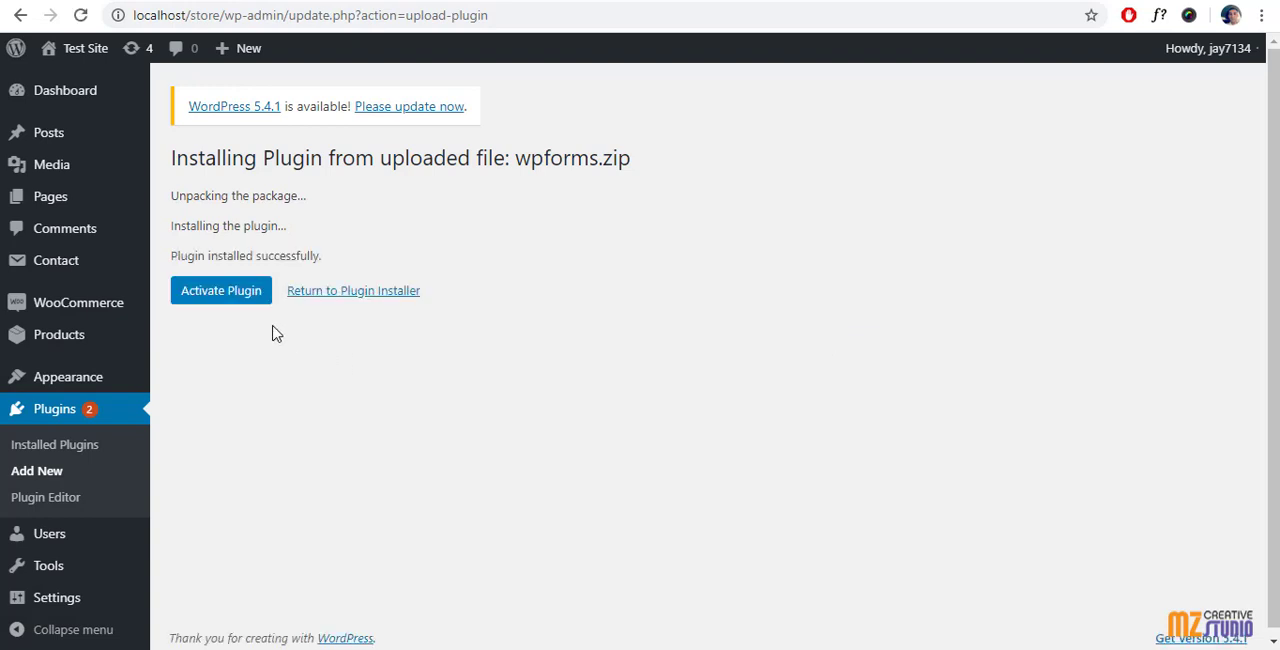
pyautogui.click(219, 298)
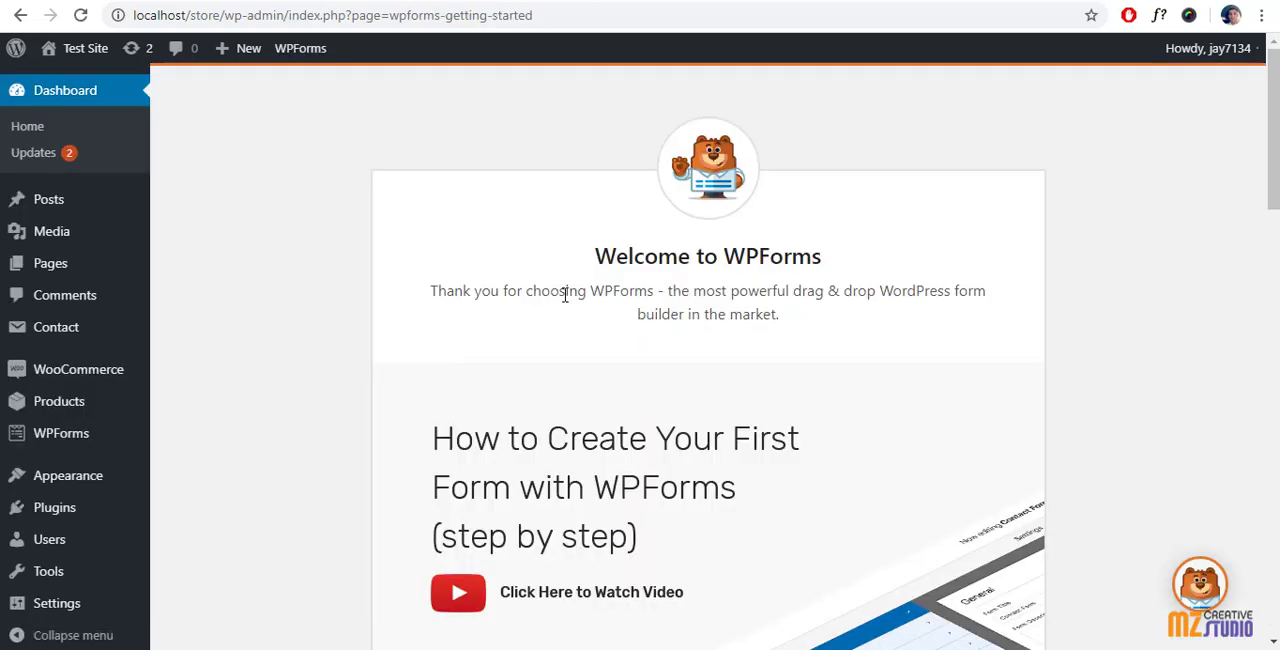
# Step: Read through the WPForms welcome page, including the first-form guide, the WPForms Challenge and the features and addons overview
pyautogui.scroll(-2, 558, 294)
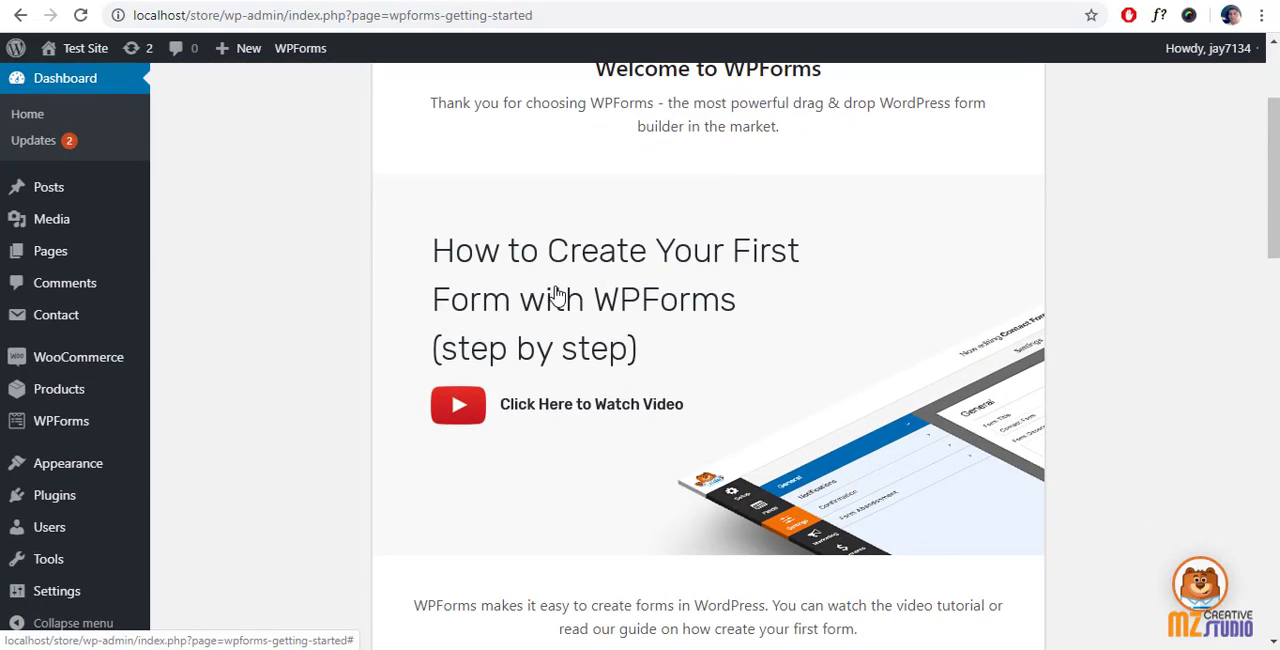
pyautogui.scroll(-3, 534, 294)
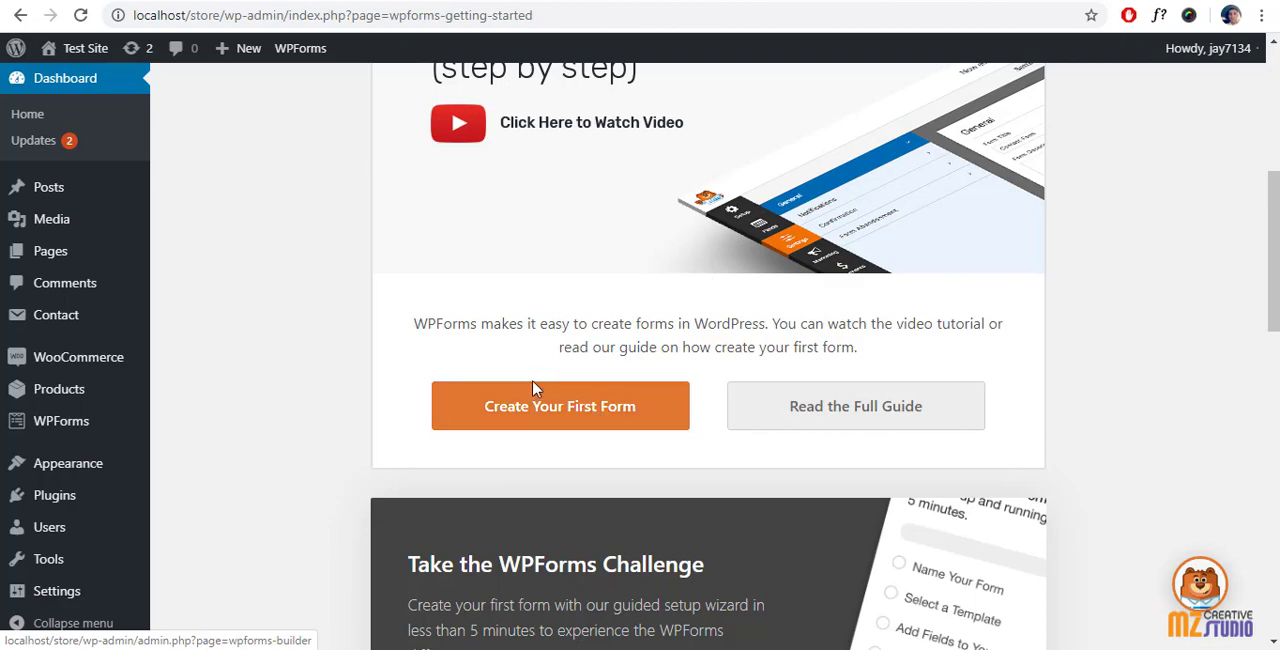
pyautogui.scroll(-2, 520, 392)
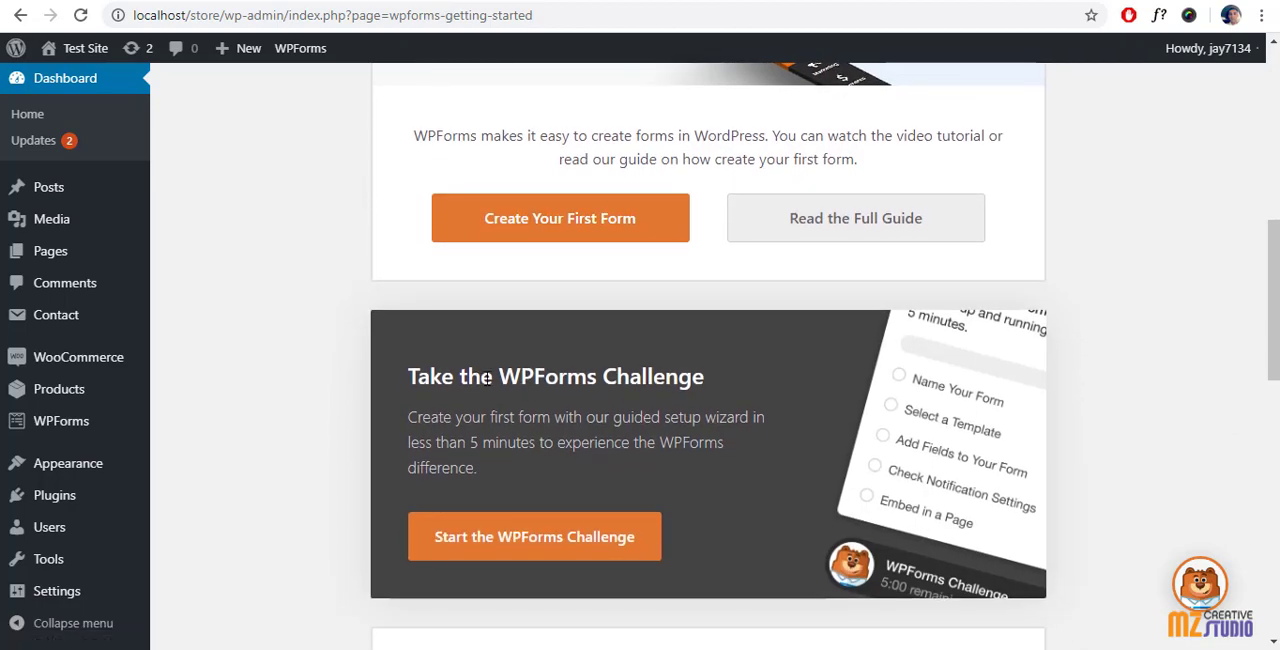
pyautogui.scroll(-6, 488, 378)
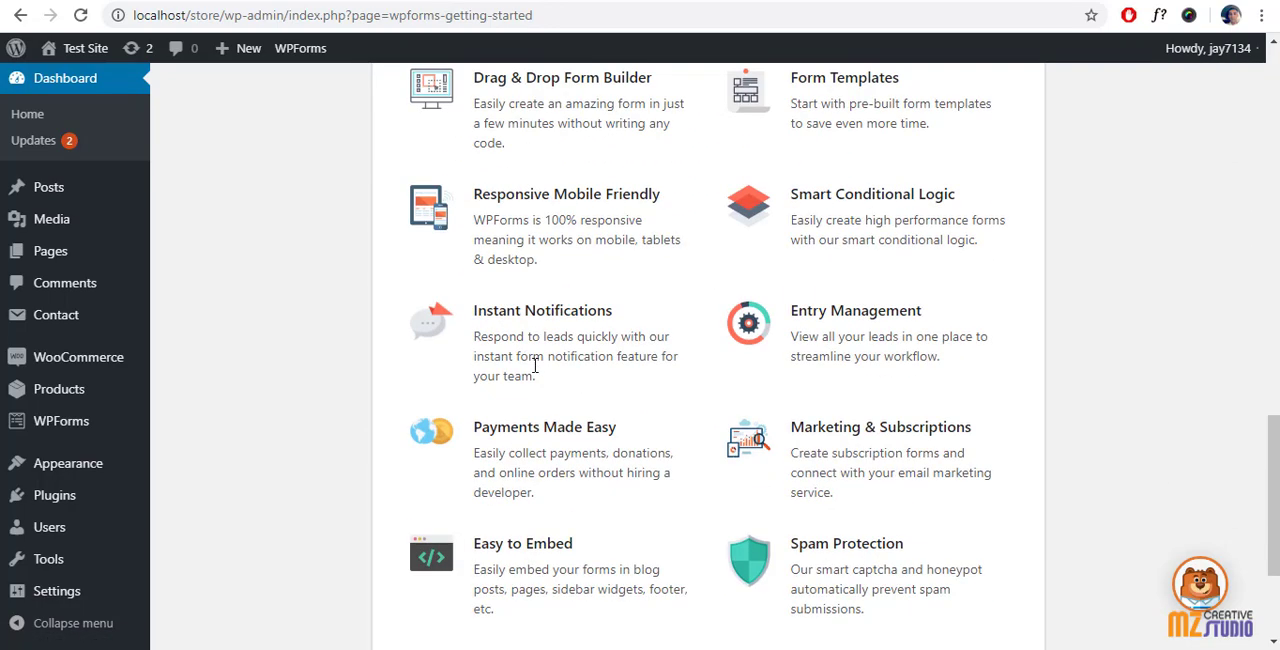
pyautogui.scroll(4, 580, 370)
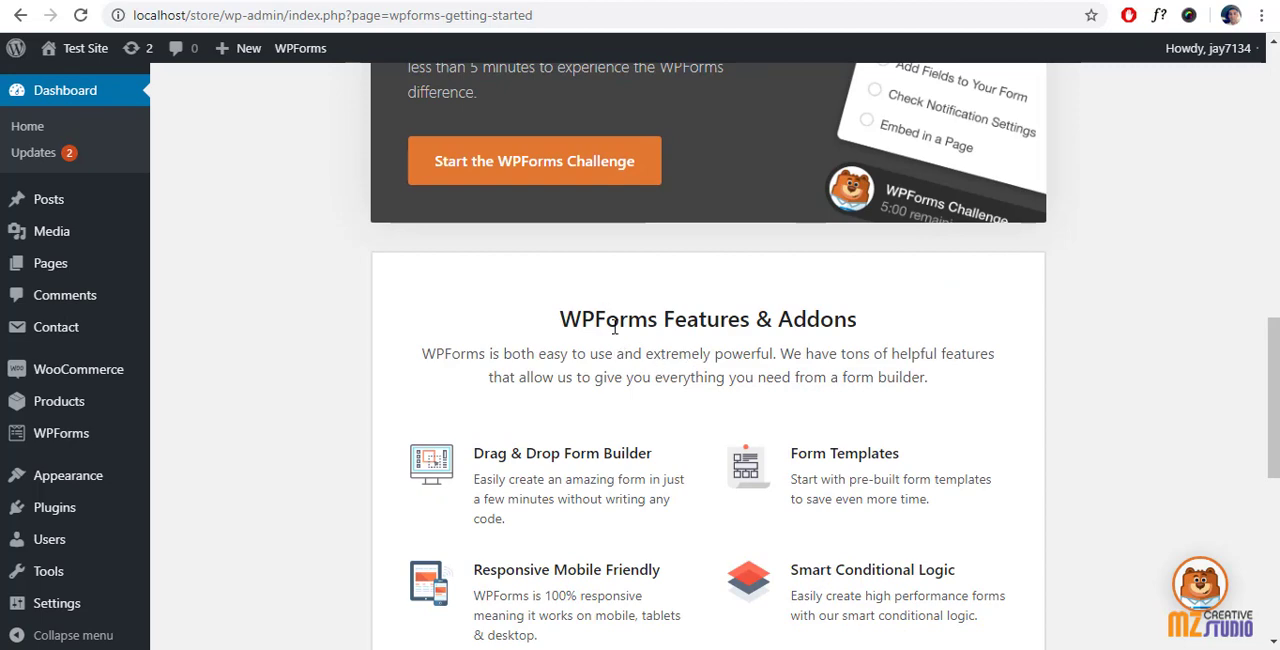
pyautogui.scroll(-1, 580, 348)
pyautogui.scroll(-2, 549, 385)
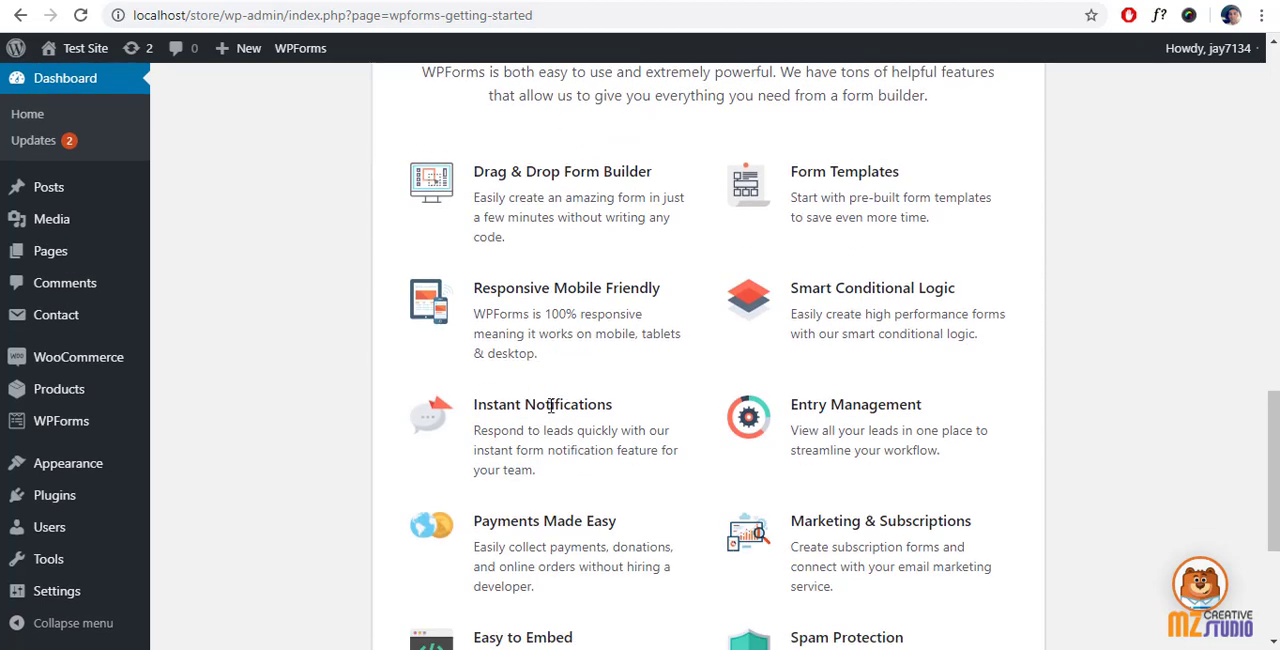
pyautogui.scroll(-2, 808, 318)
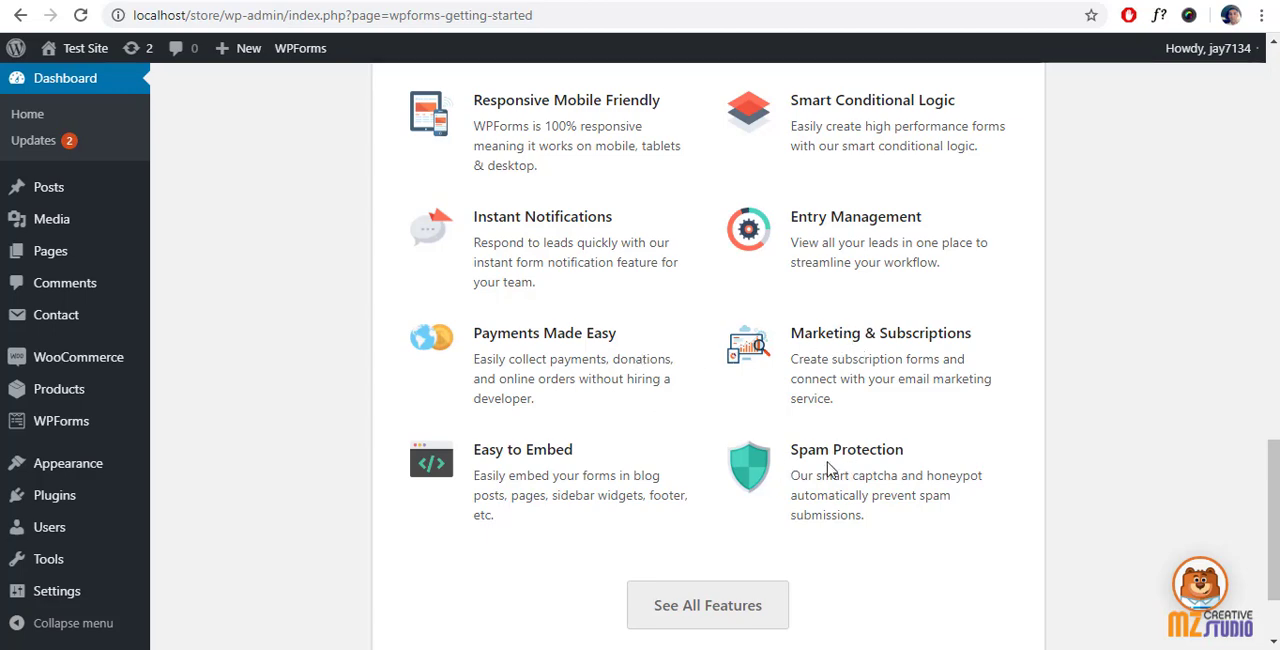
pyautogui.scroll(2, 826, 468)
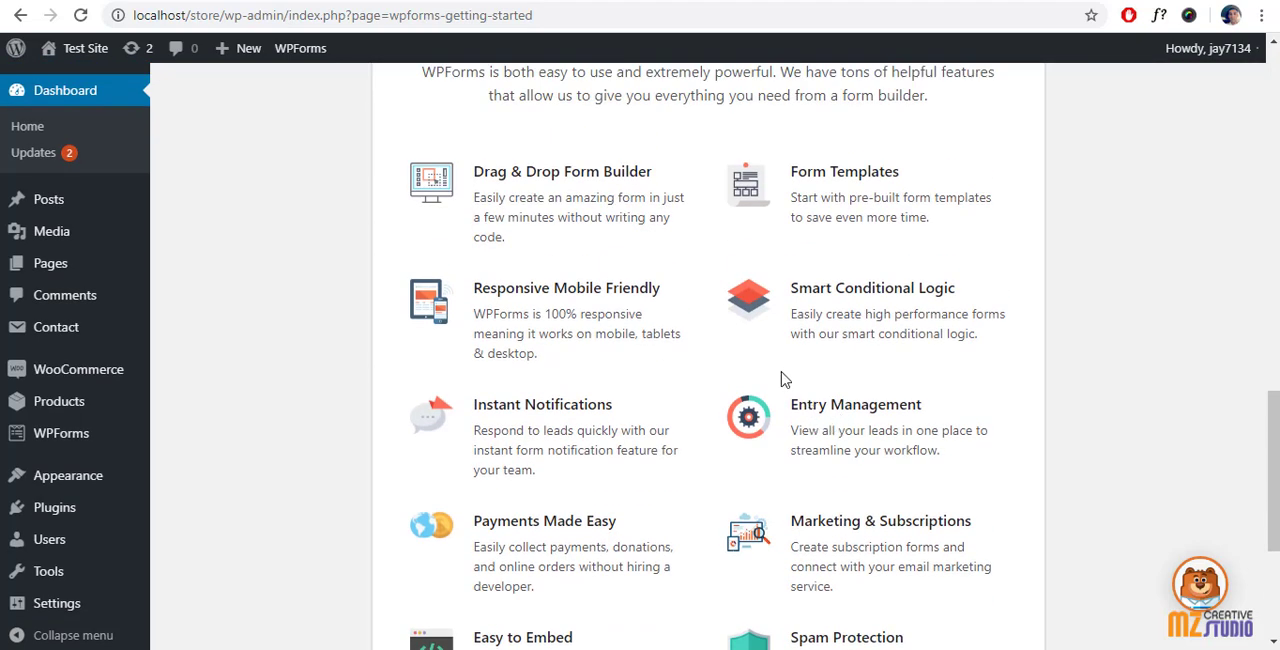
pyautogui.scroll(1, 786, 300)
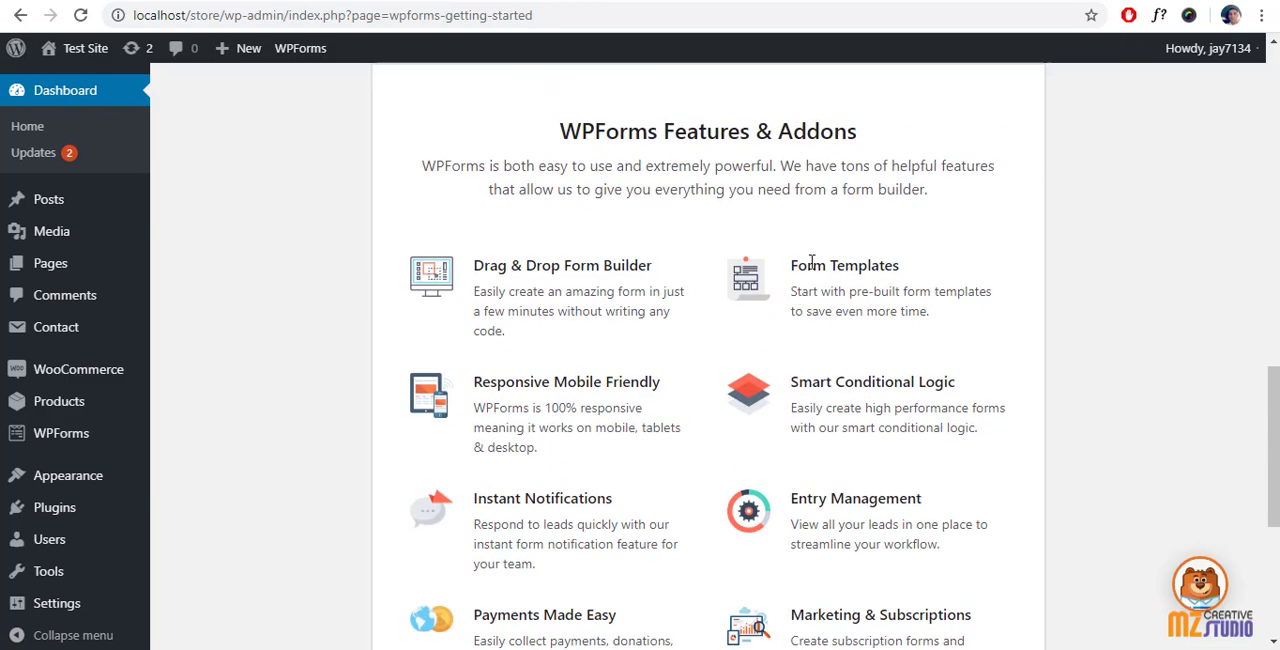
pyautogui.scroll(-4, 665, 281)
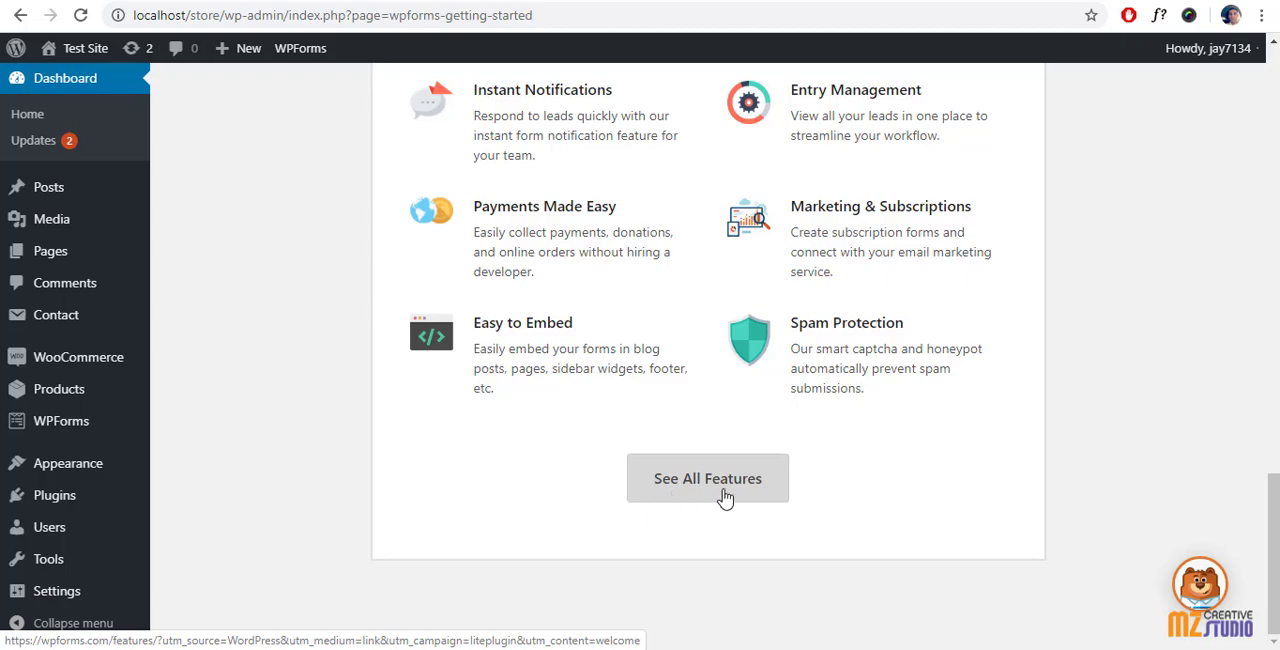
pyautogui.scroll(10, 710, 480)
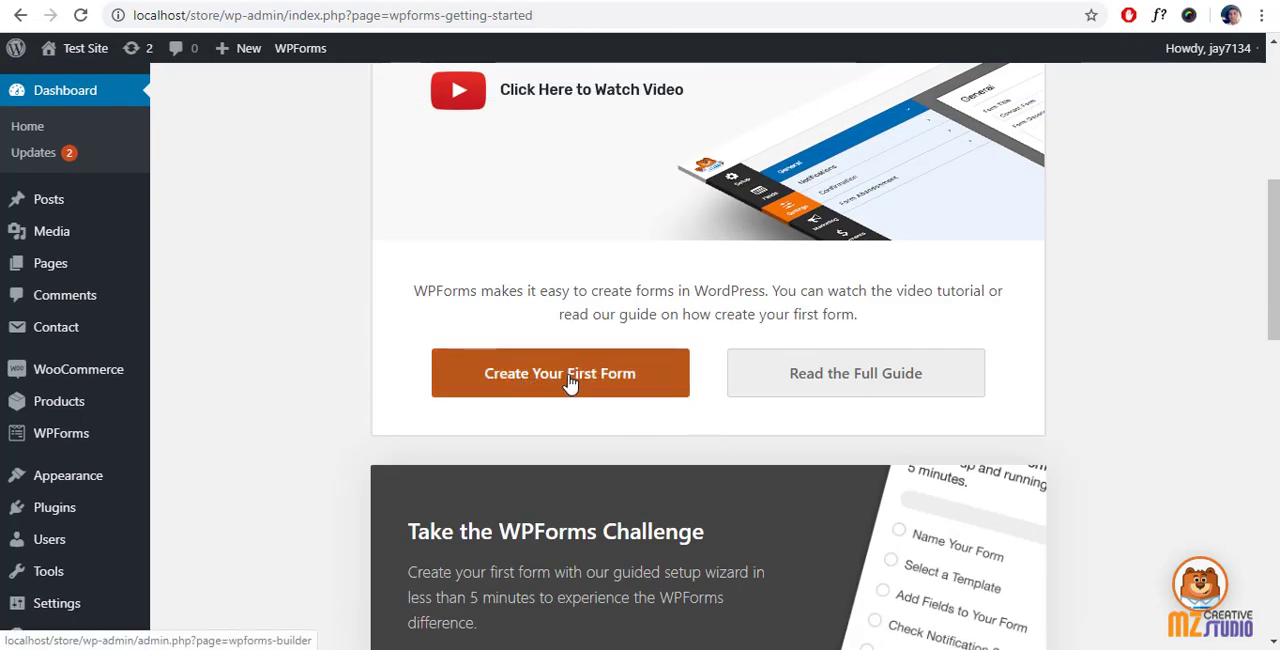
# Step: Create the first form from the Simple Contact Form template, leaving the form name empty
pyautogui.click(569, 378)
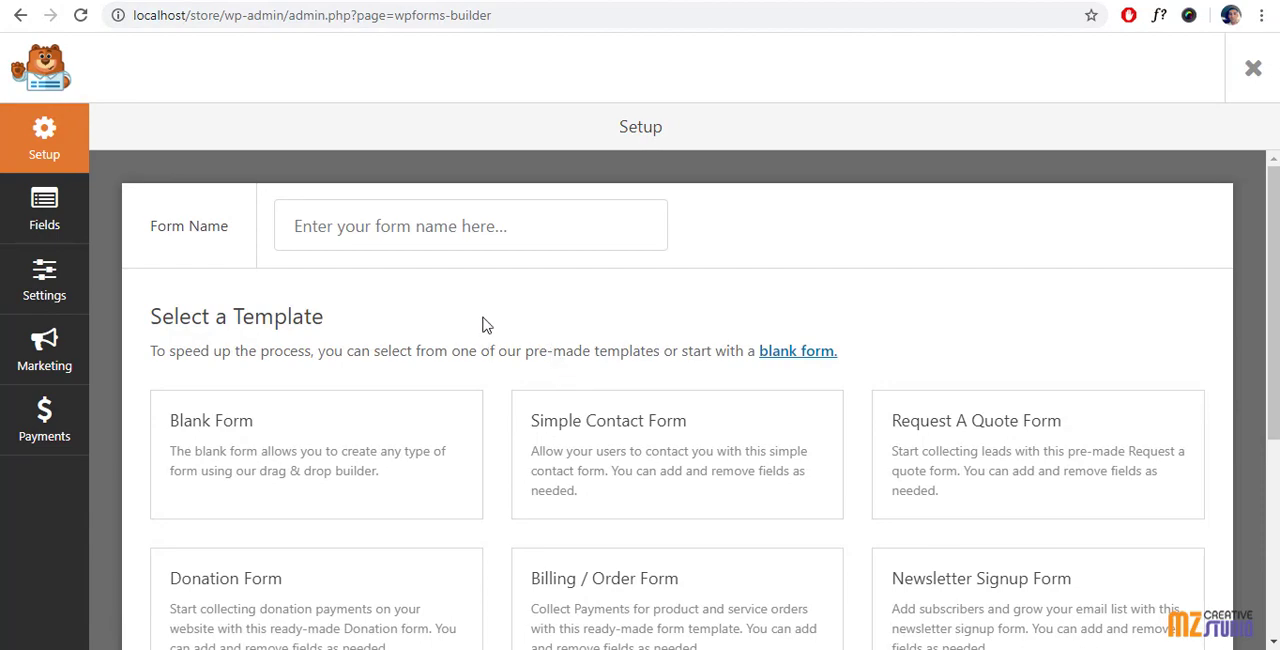
pyautogui.scroll(-3, 490, 325)
pyautogui.scroll(2, 586, 325)
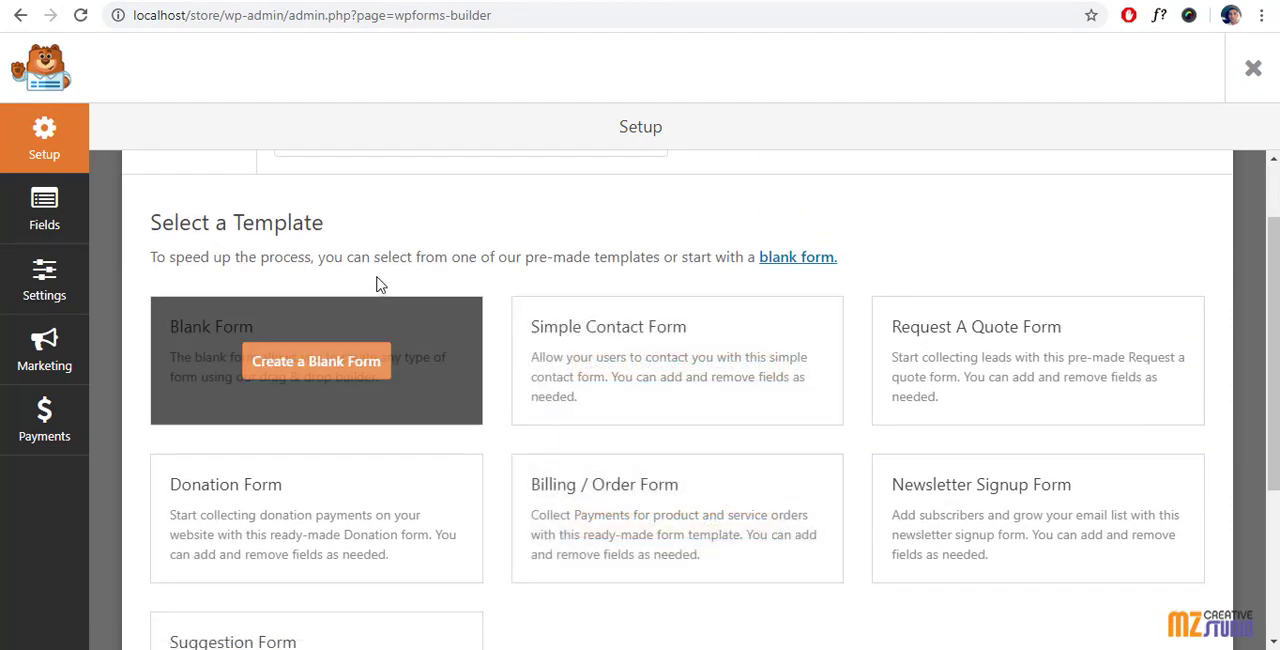
pyautogui.scroll(-2, 380, 294)
pyautogui.scroll(1, 405, 360)
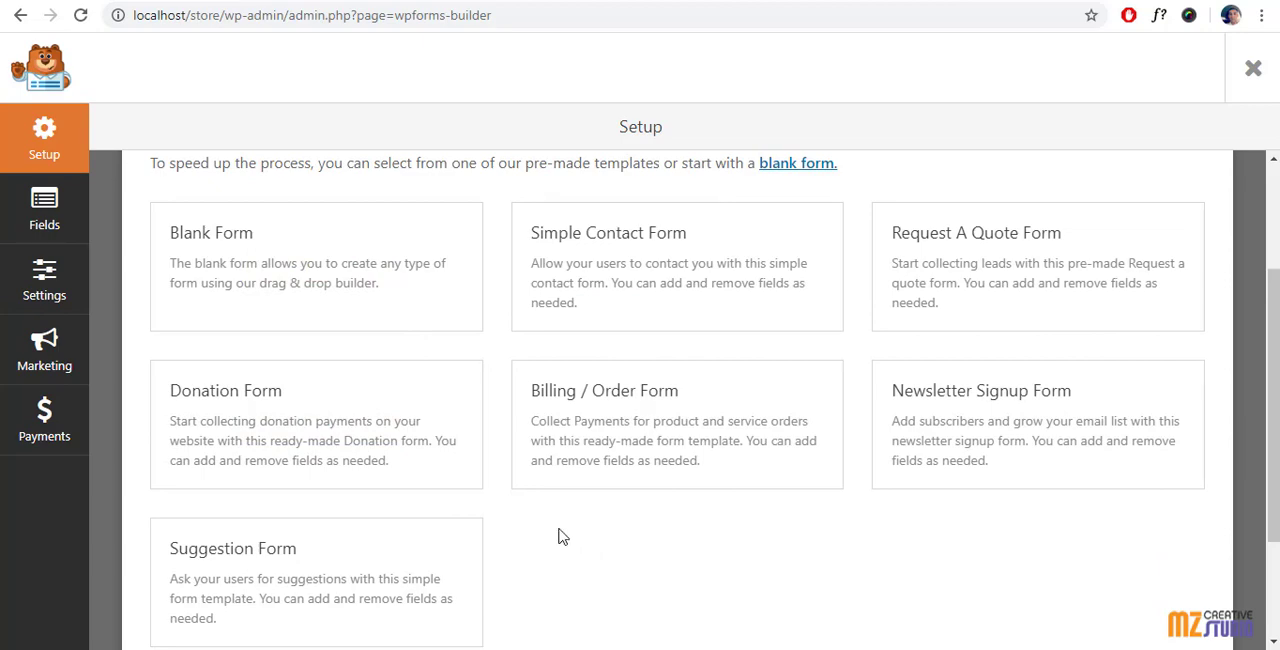
pyautogui.scroll(-2, 560, 536)
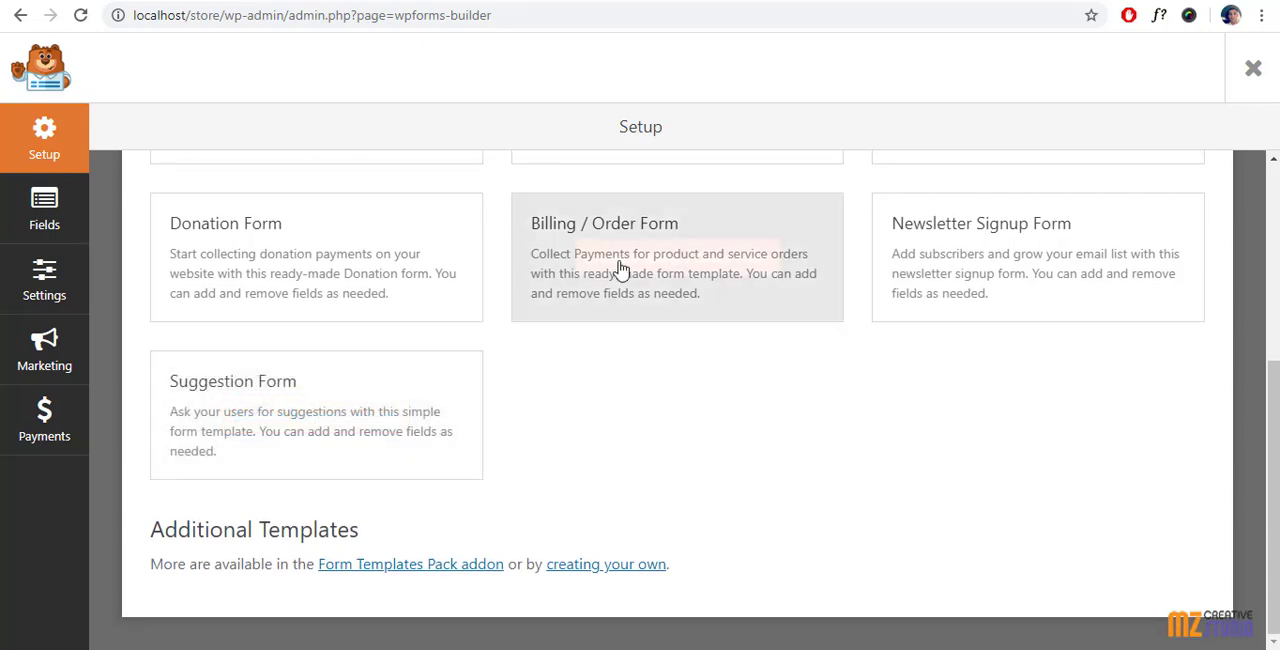
pyautogui.scroll(2, 742, 462)
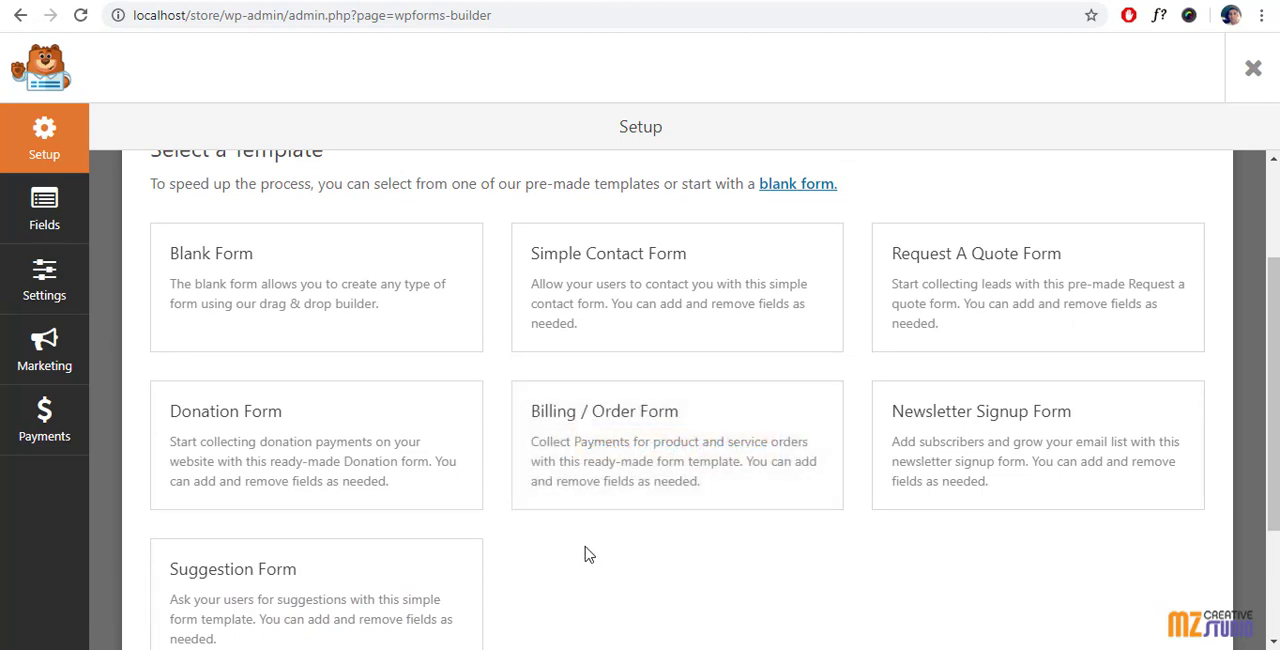
pyautogui.moveTo(619, 296)
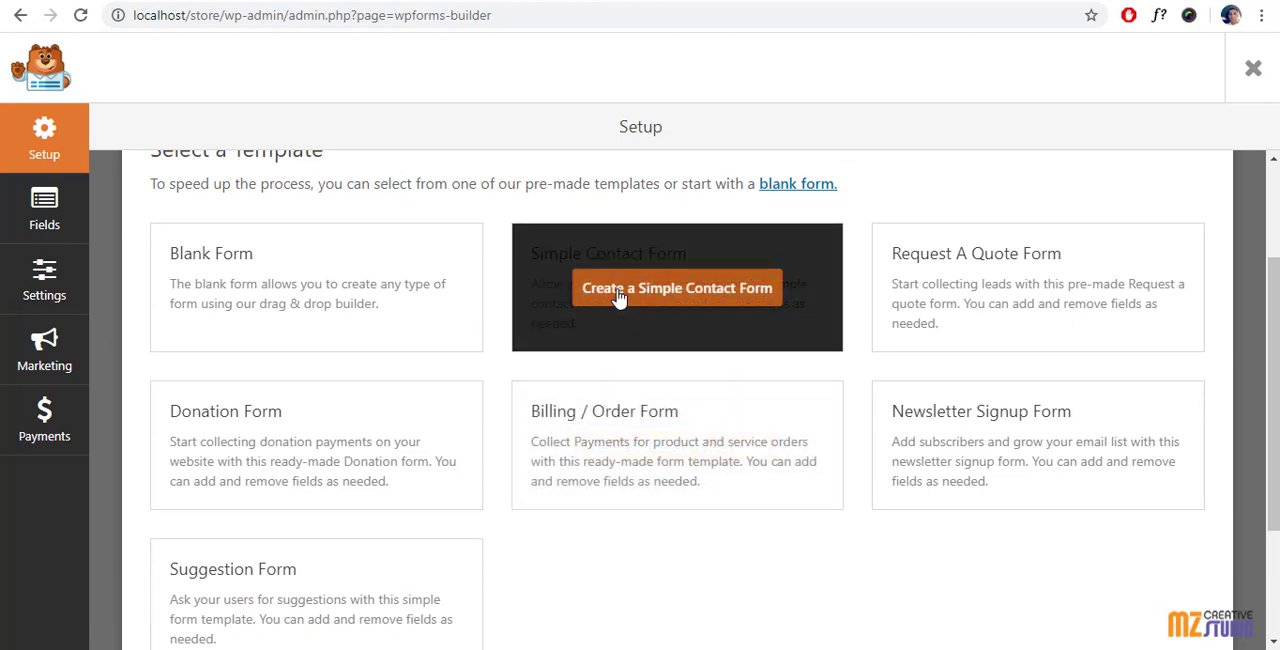
pyautogui.click(677, 290)
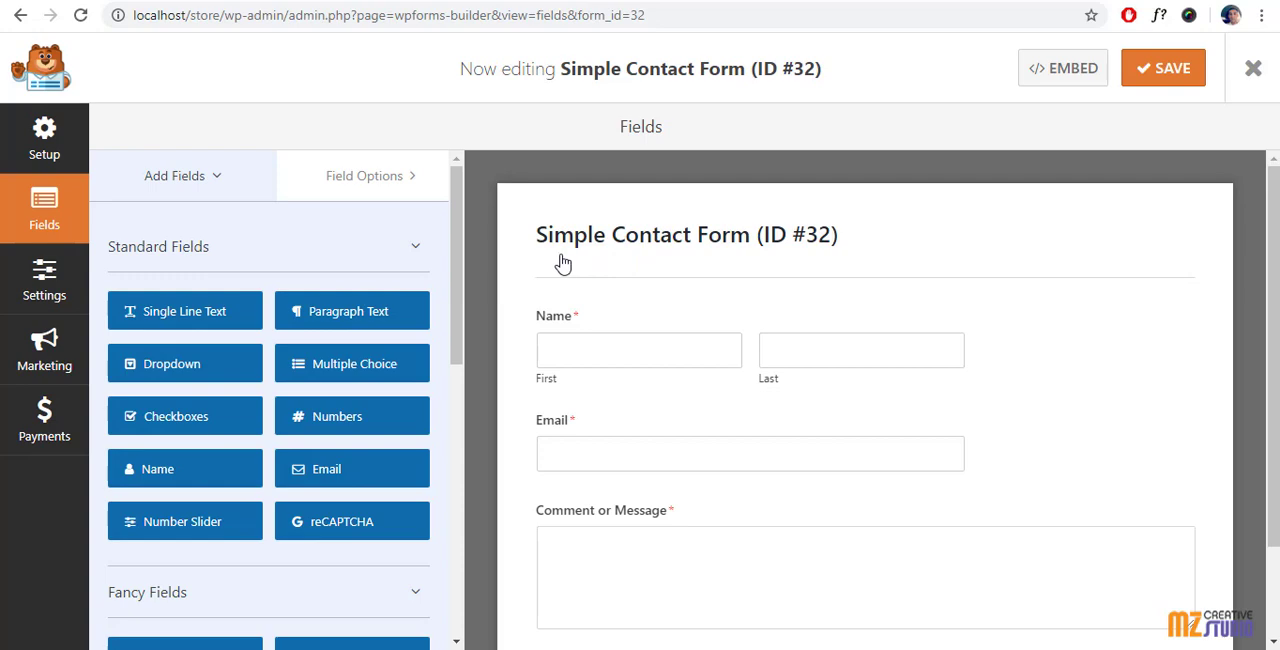
# Step: Examine the contact form preview and the available standard, fancy and payment fields
pyautogui.scroll(-2, 591, 326)
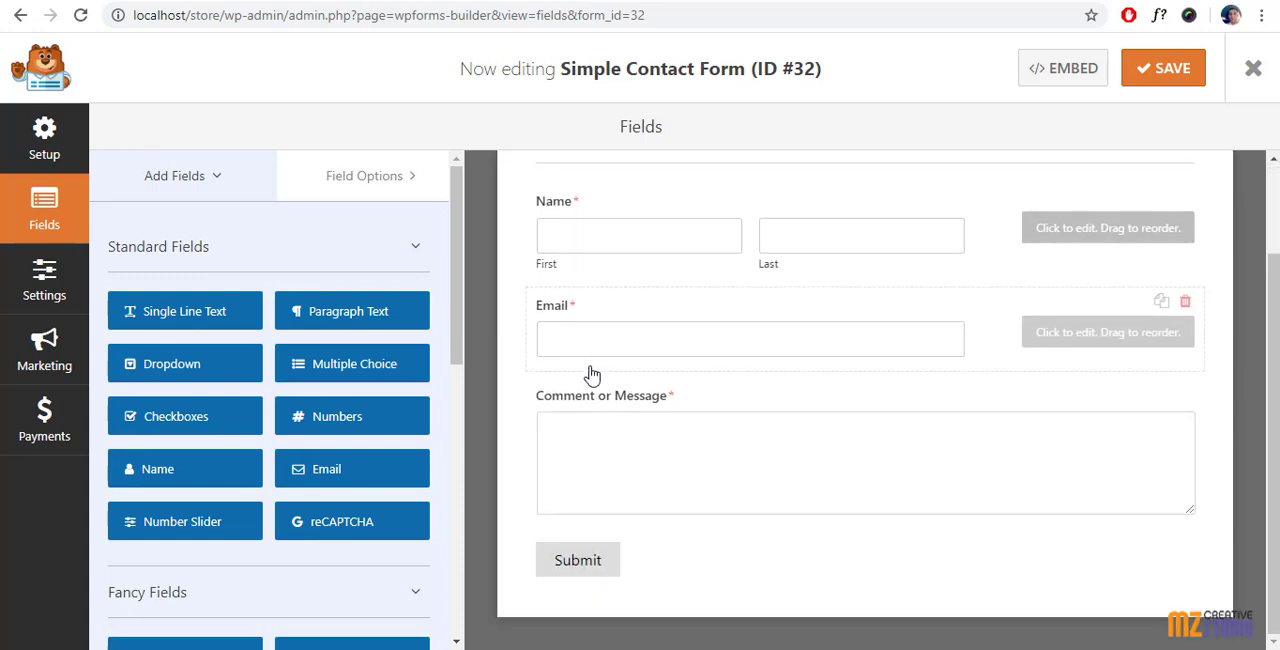
pyautogui.scroll(2, 598, 378)
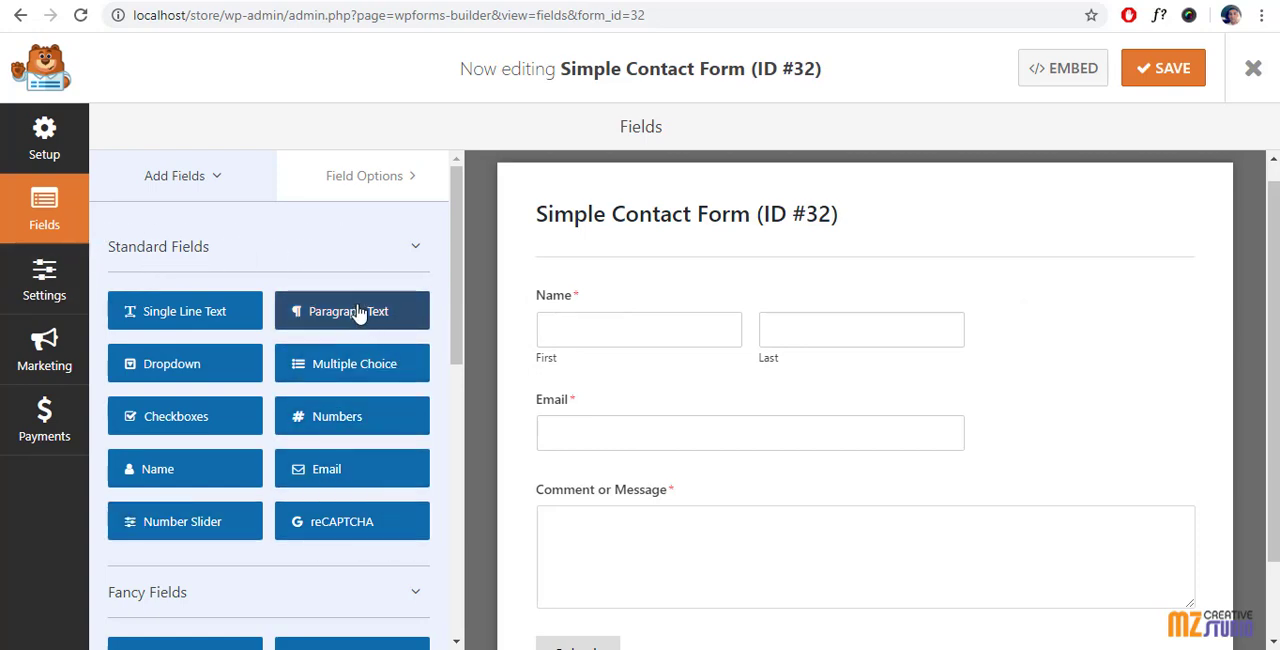
pyautogui.scroll(-3, 356, 279)
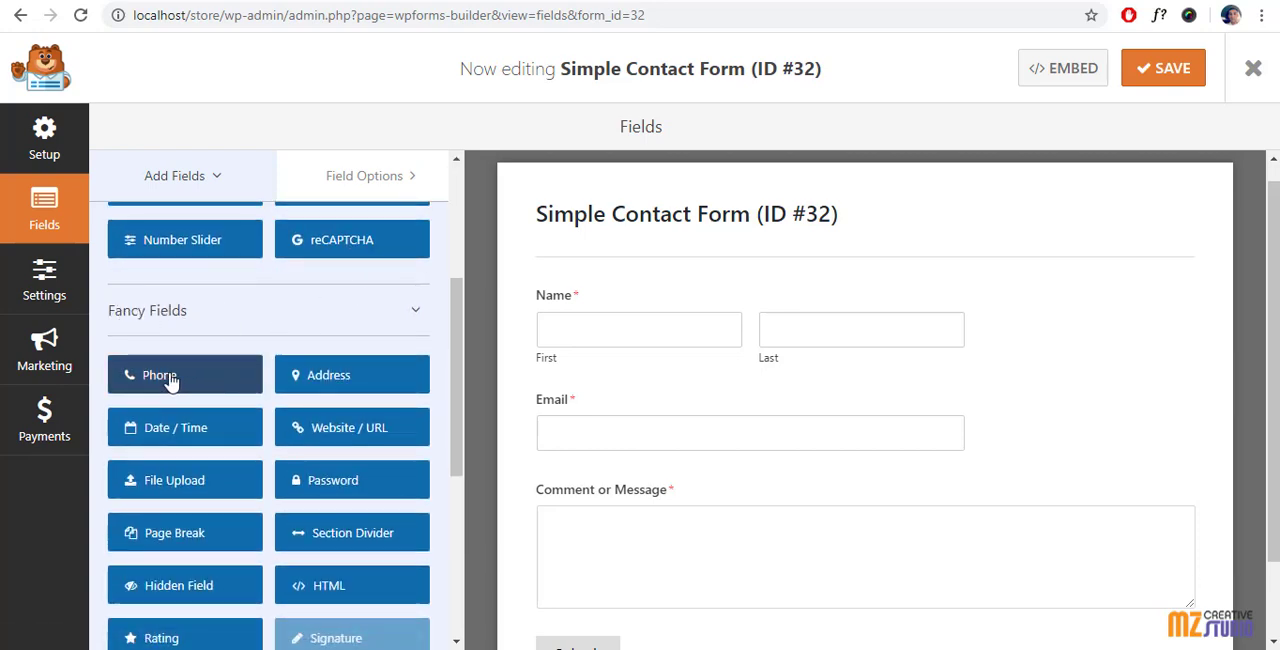
pyautogui.scroll(-1, 175, 436)
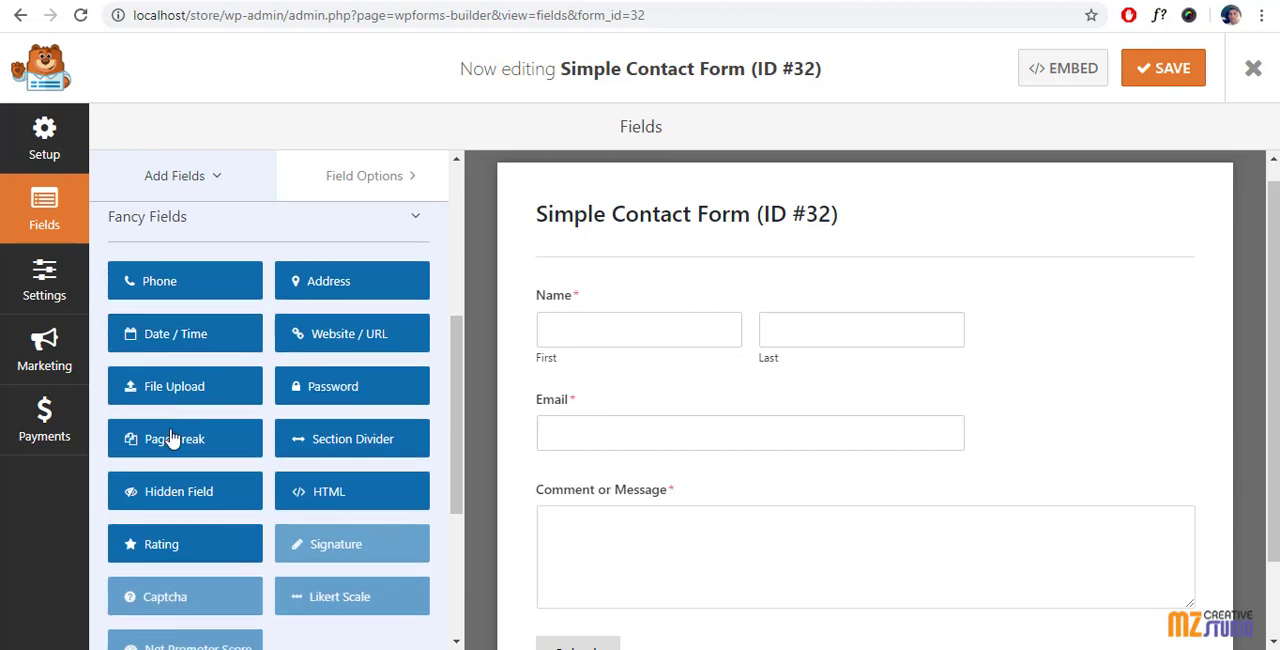
pyautogui.scroll(-3, 340, 425)
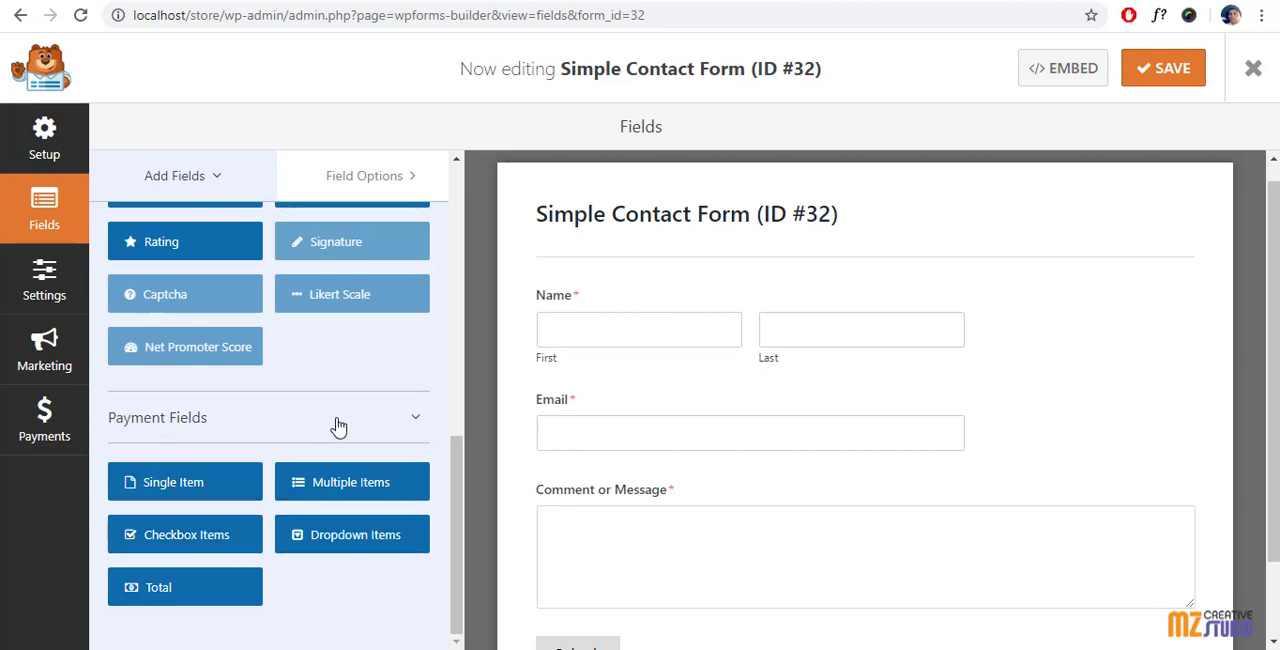
pyautogui.scroll(3, 386, 427)
pyautogui.scroll(5, 386, 427)
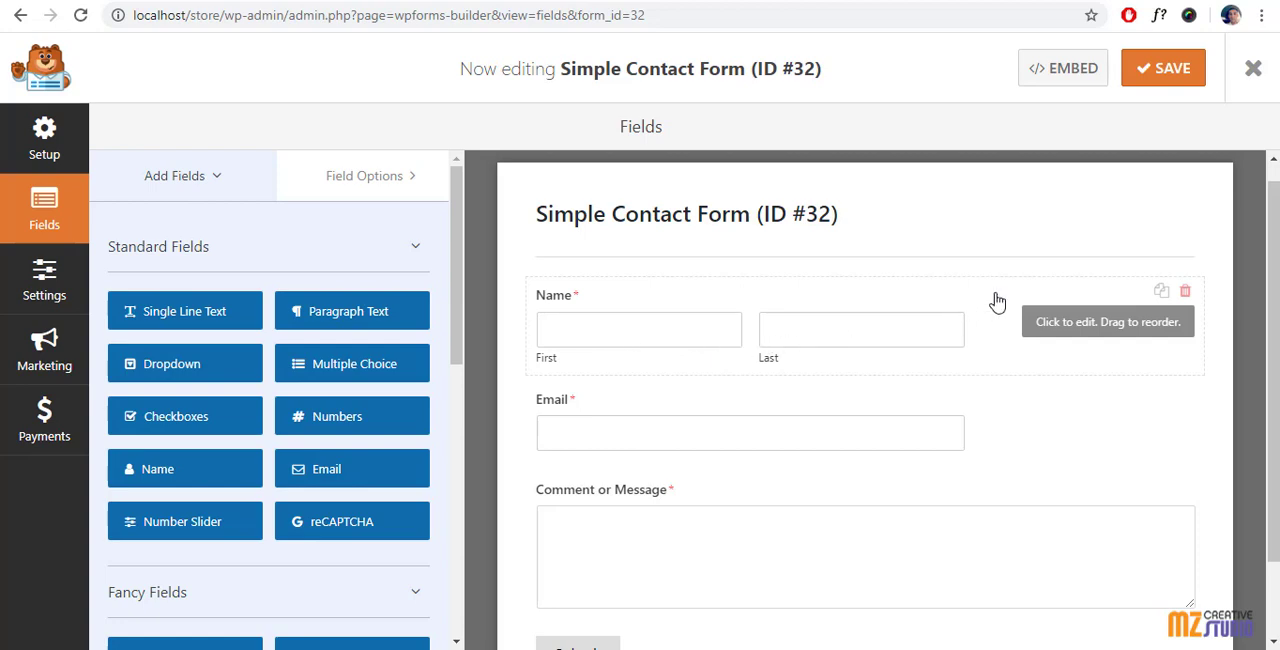
# Step: Try the Simple format on the Name field and restore the First Last format
pyautogui.click(963, 300)
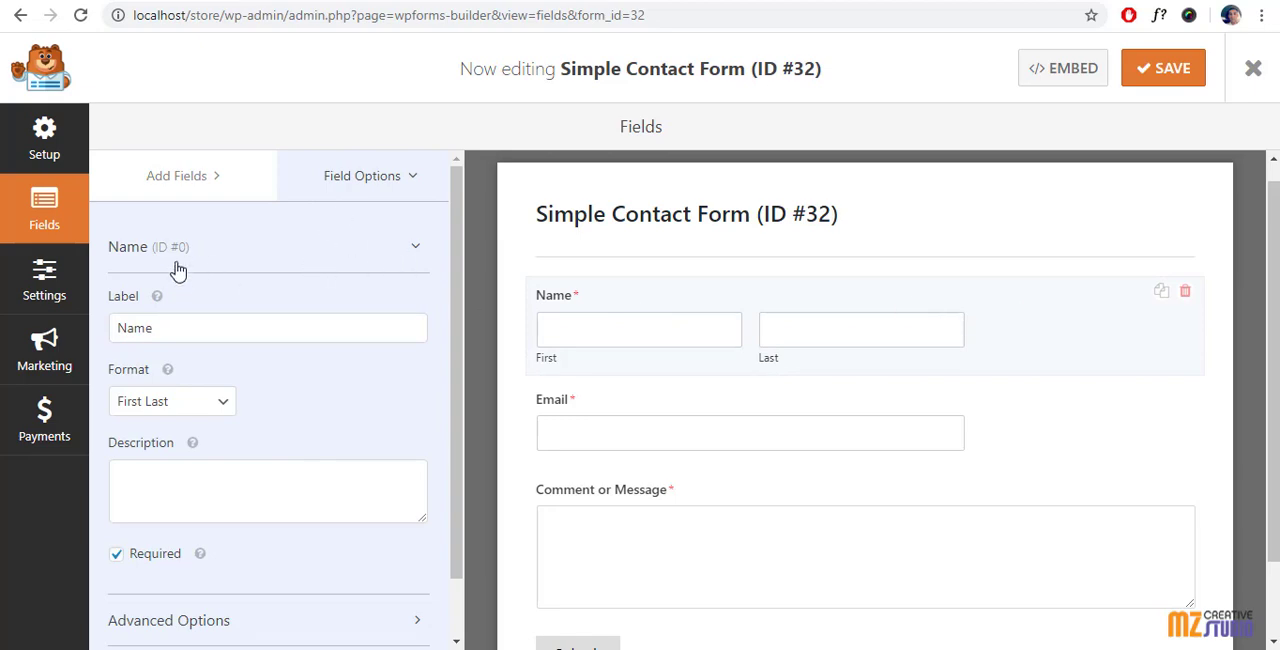
pyautogui.scroll(-1, 176, 320)
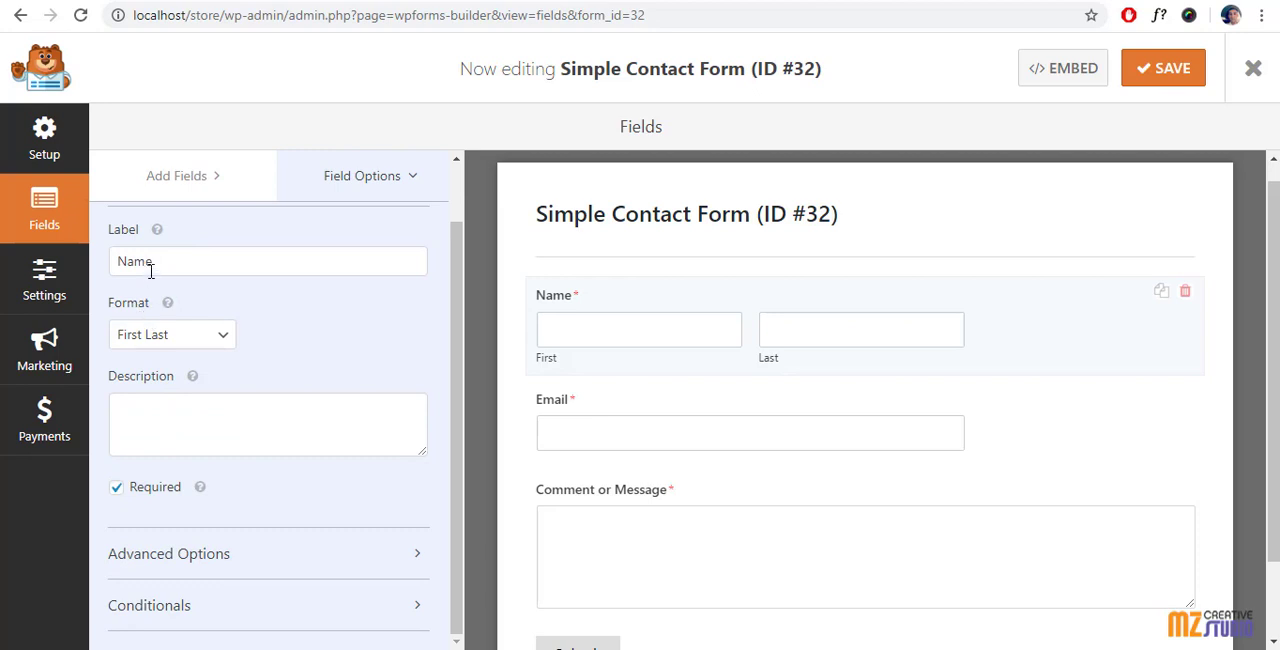
pyautogui.click(212, 336)
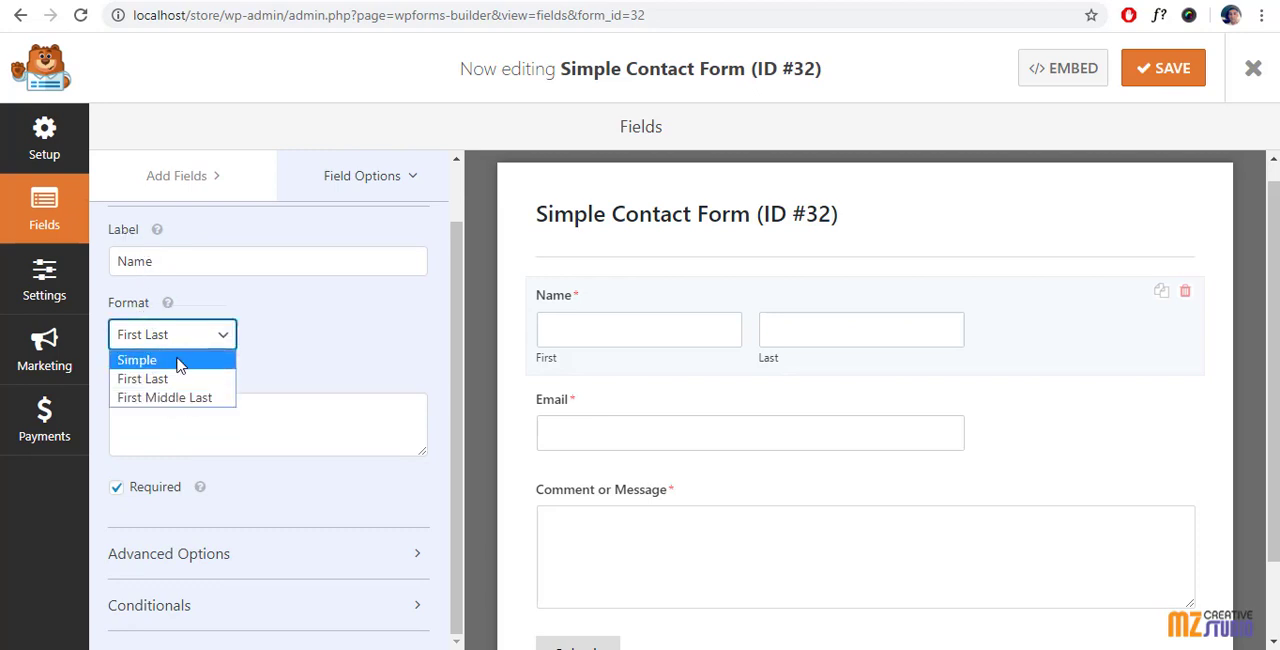
pyautogui.click(176, 360)
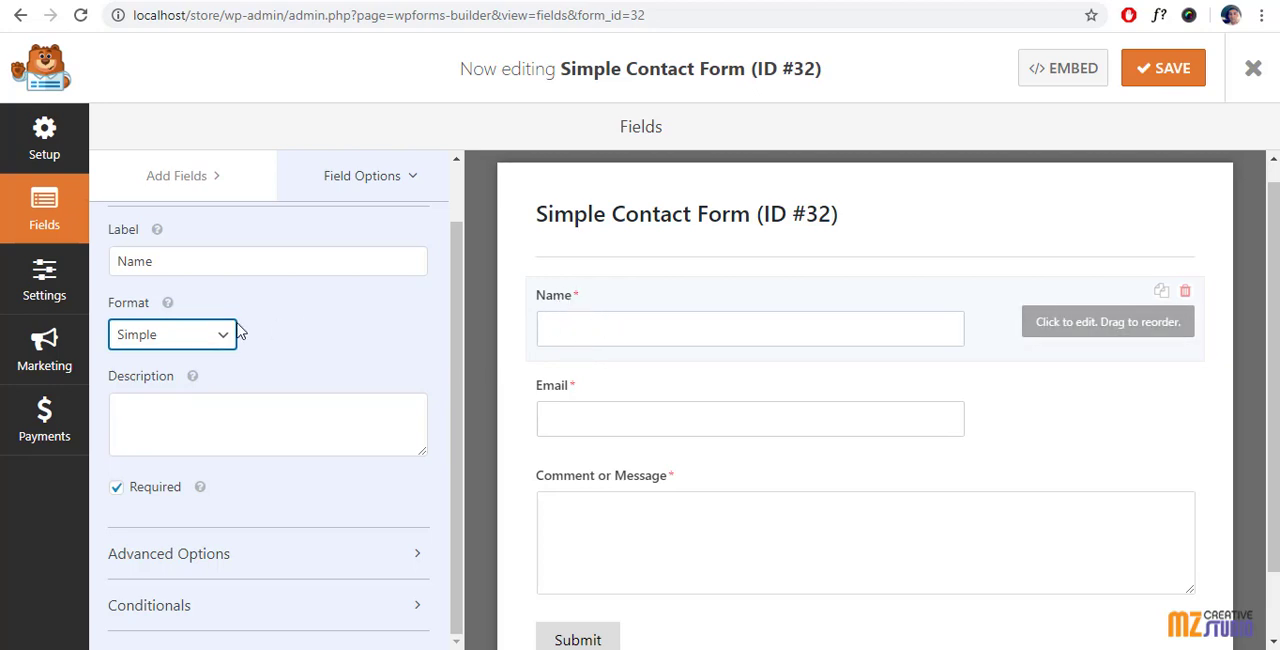
pyautogui.click(180, 336)
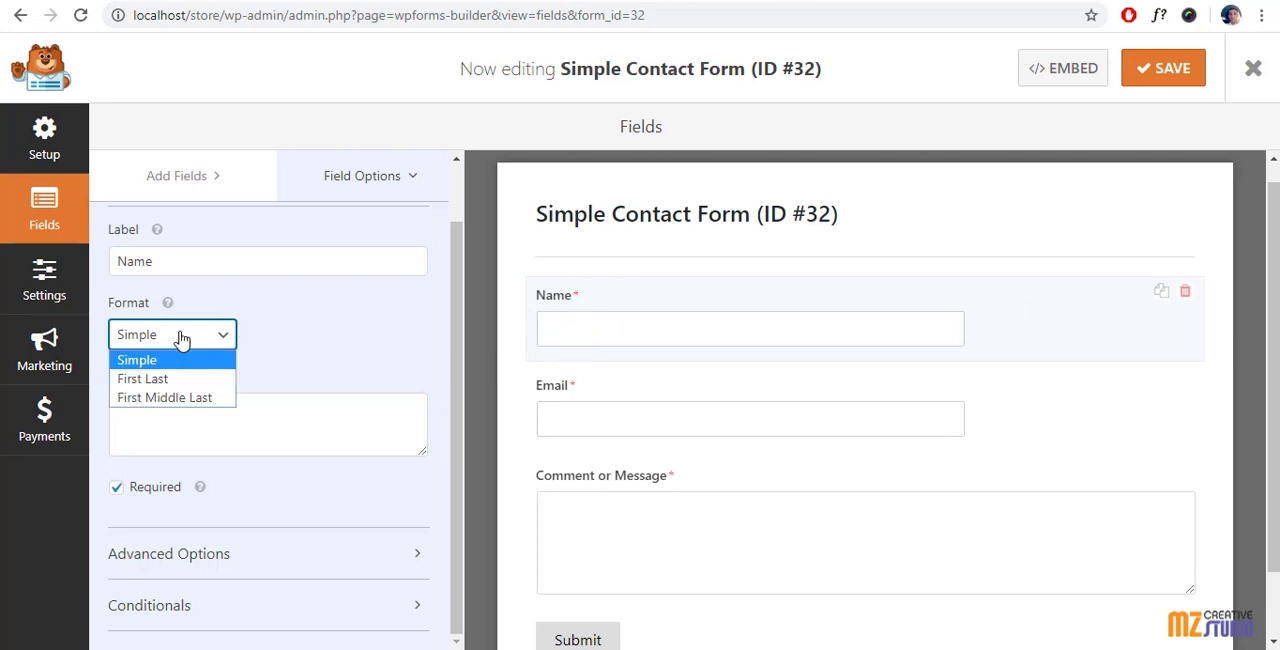
pyautogui.click(157, 387)
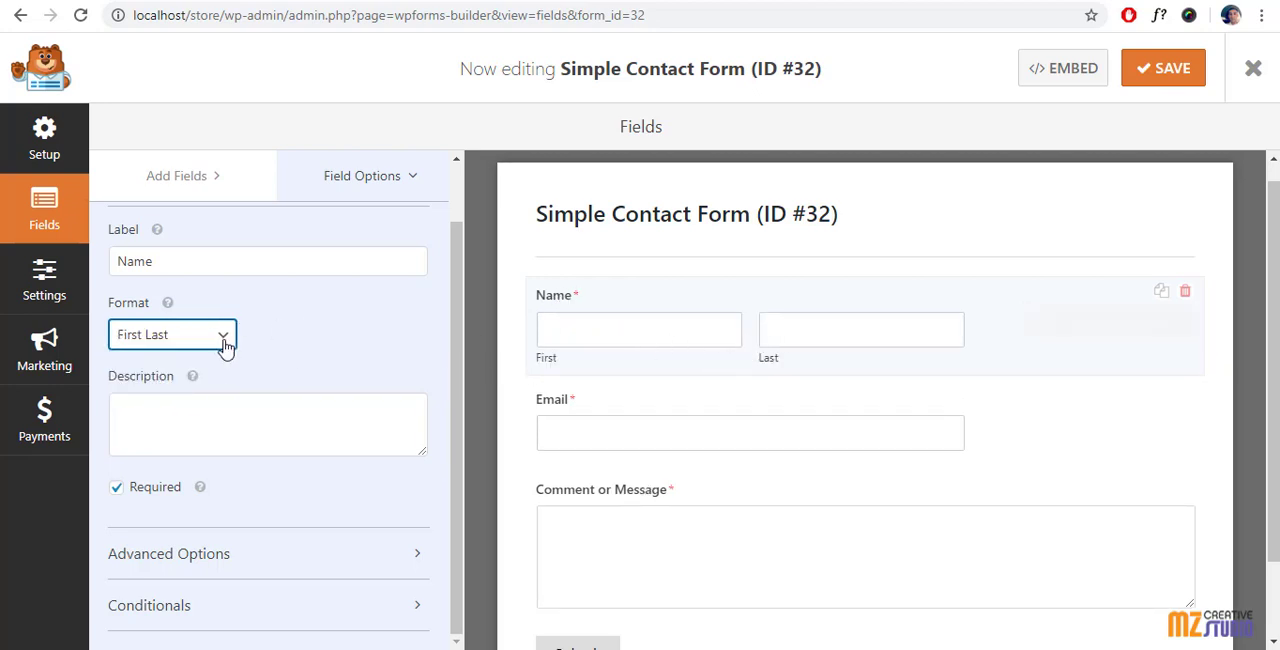
# Step: Try the Small and Medium field sizes in the Name field's advanced options and set the size to Large
pyautogui.click(190, 555)
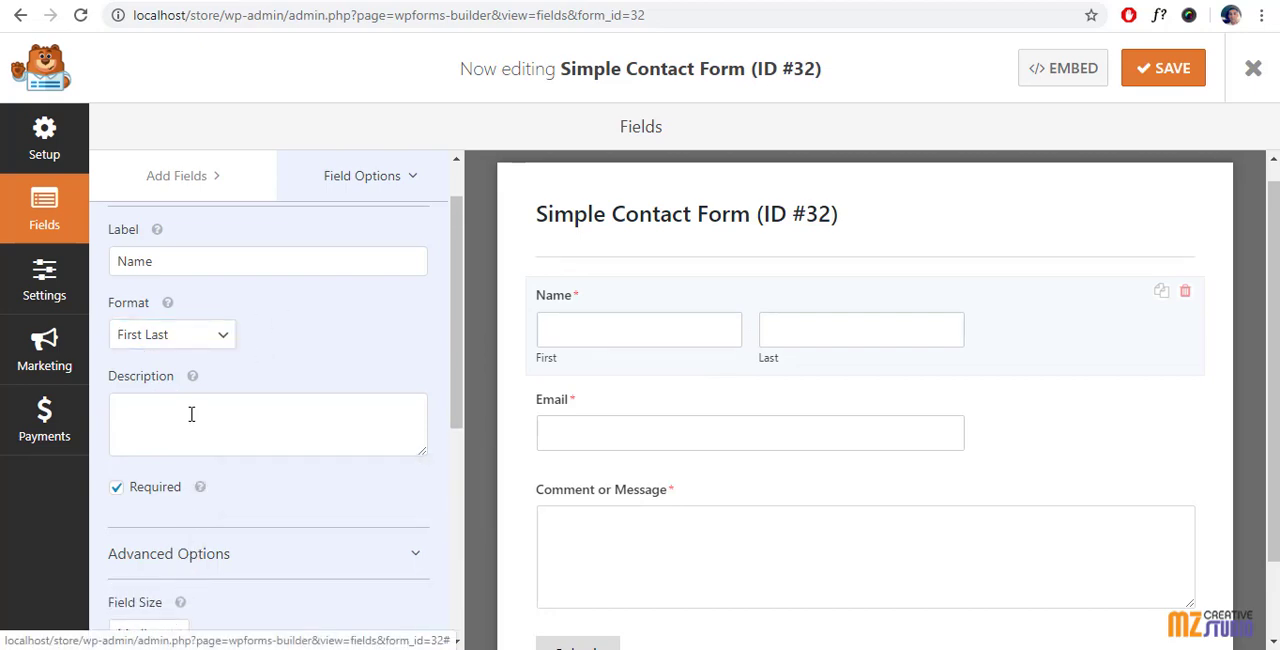
pyautogui.scroll(-3, 191, 415)
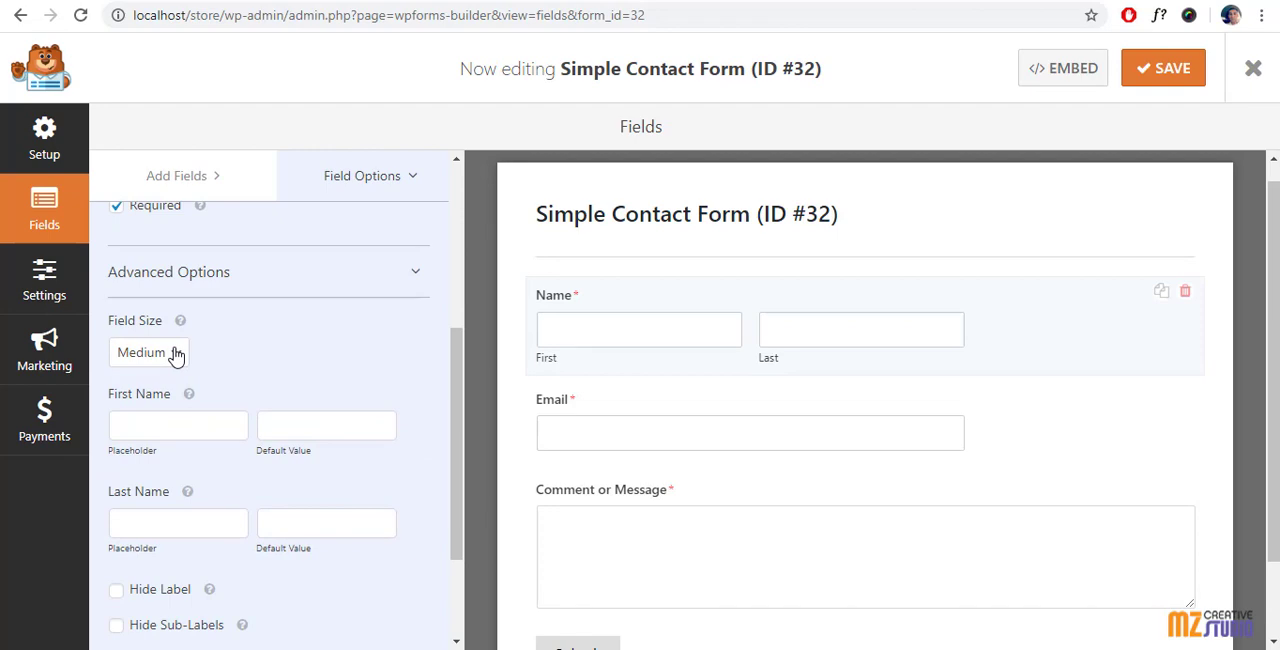
pyautogui.click(176, 352)
pyautogui.click(157, 377)
pyautogui.click(158, 355)
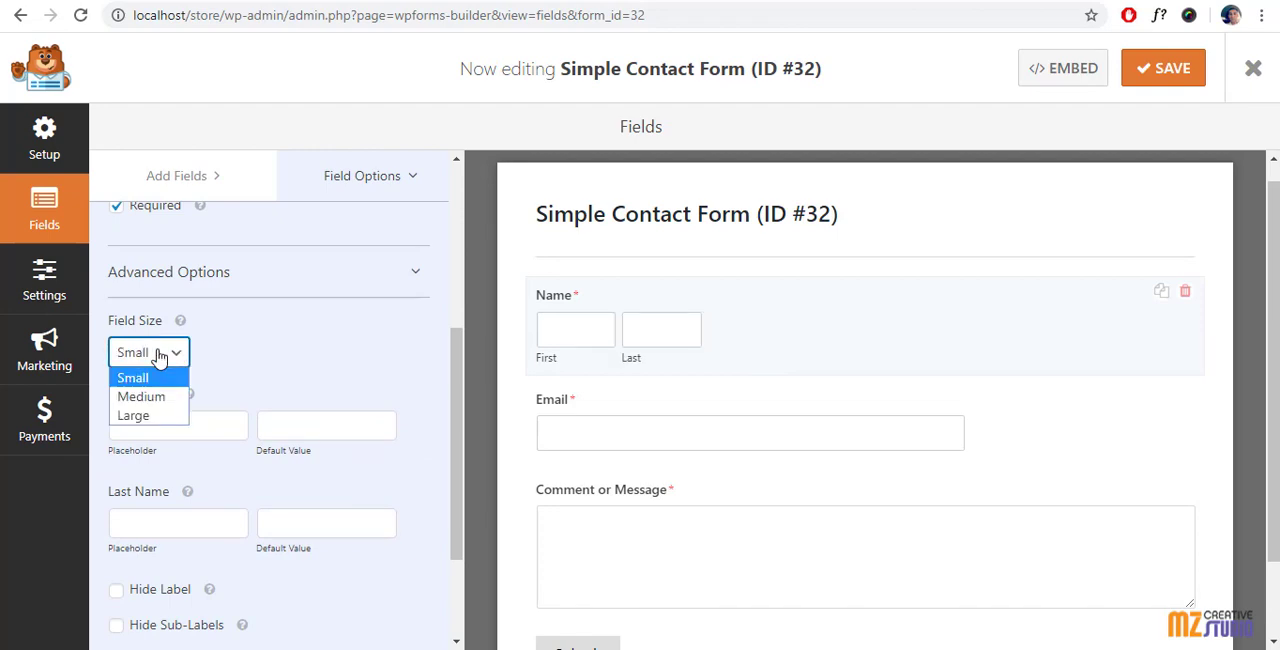
pyautogui.click(155, 397)
pyautogui.click(158, 355)
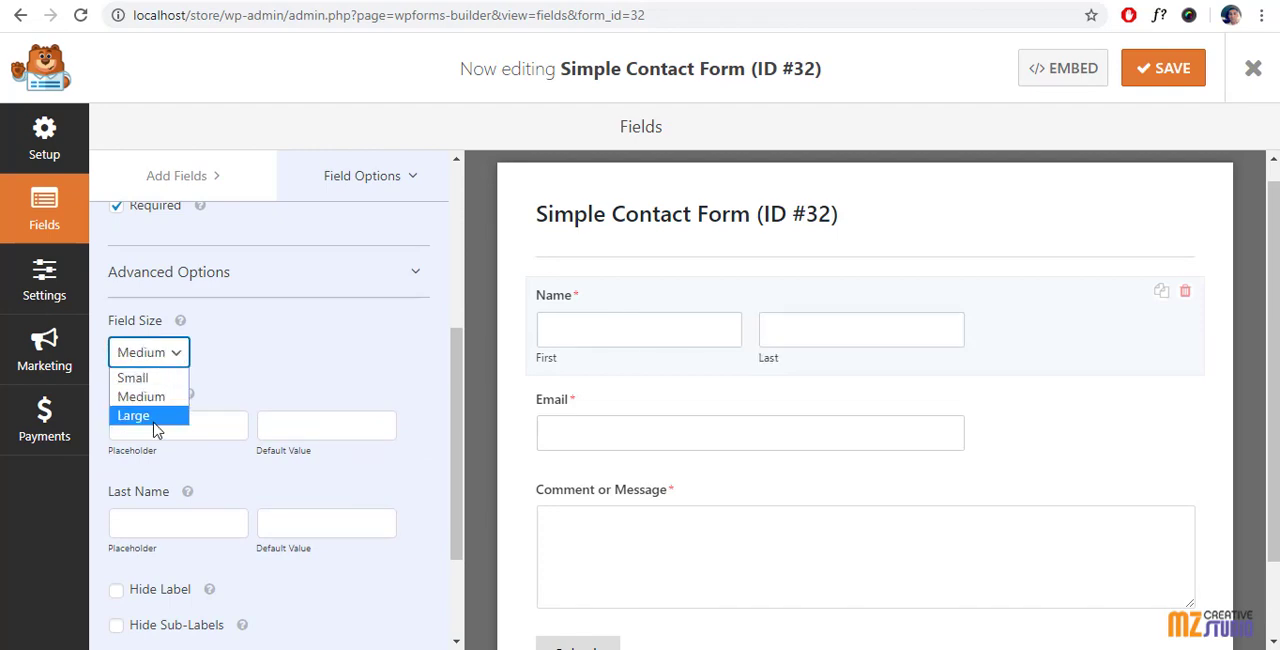
pyautogui.click(155, 416)
# Step: Try hiding the Name field's label and sub-labels one at a time, restoring each, and leave its CSS classes empty
pyautogui.scroll(-2, 152, 423)
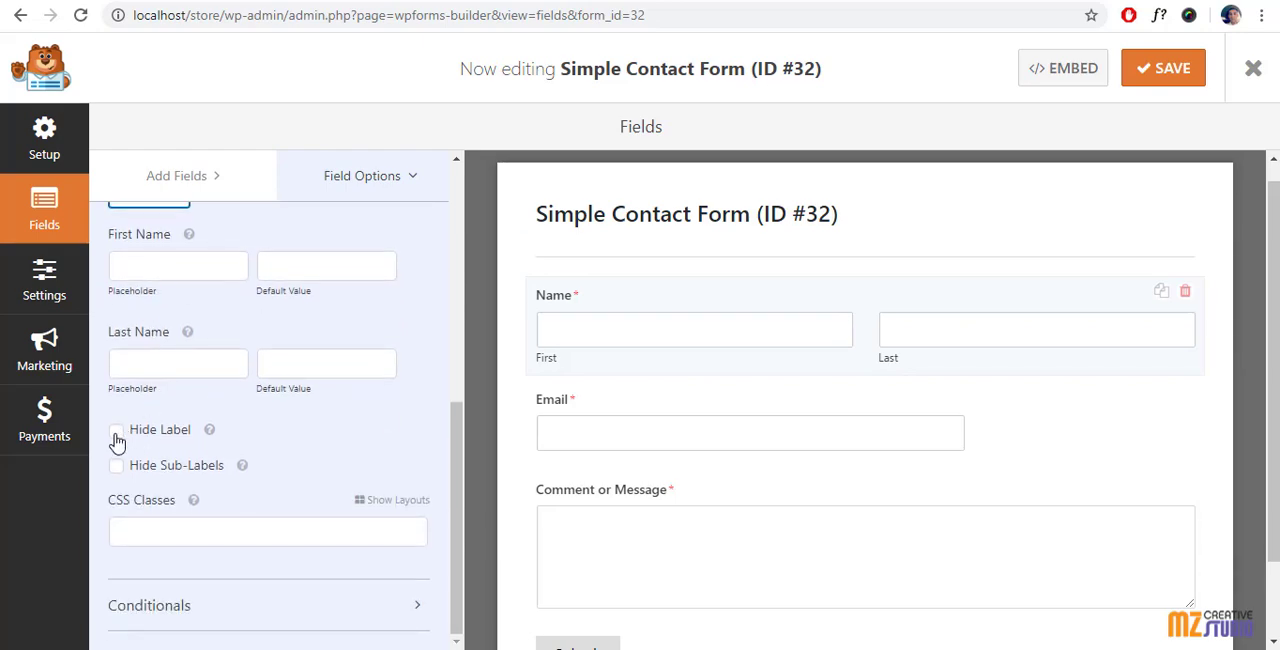
pyautogui.click(117, 432)
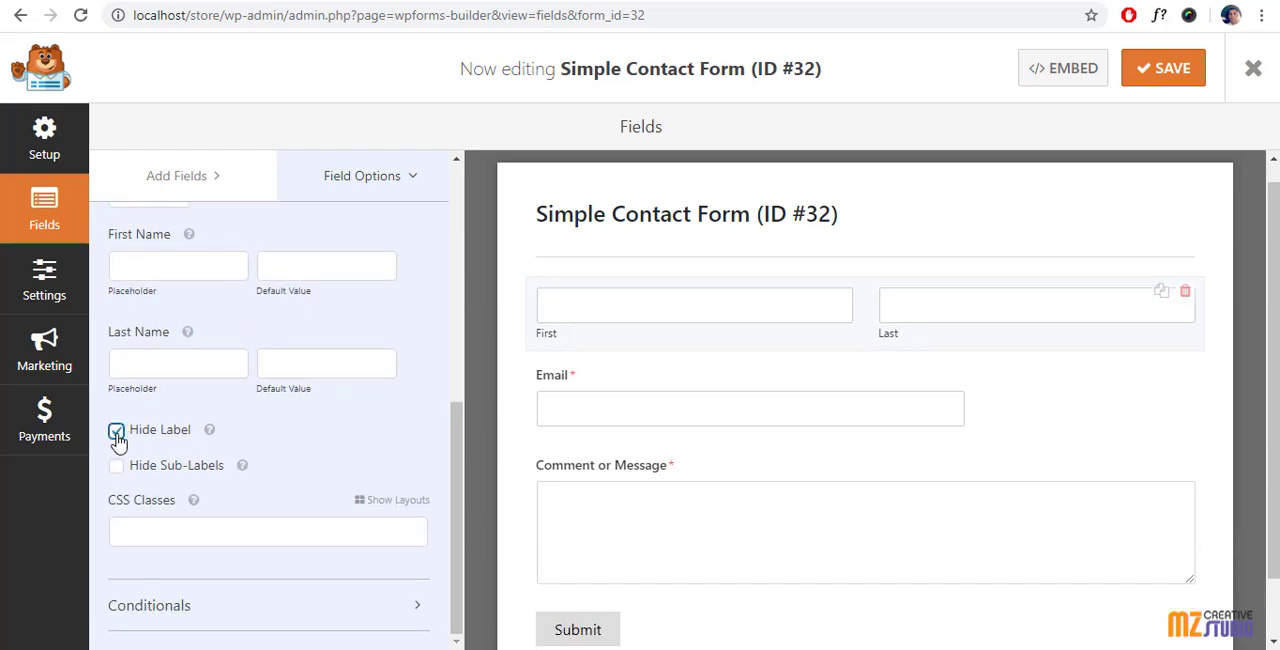
pyautogui.click(117, 432)
pyautogui.click(117, 467)
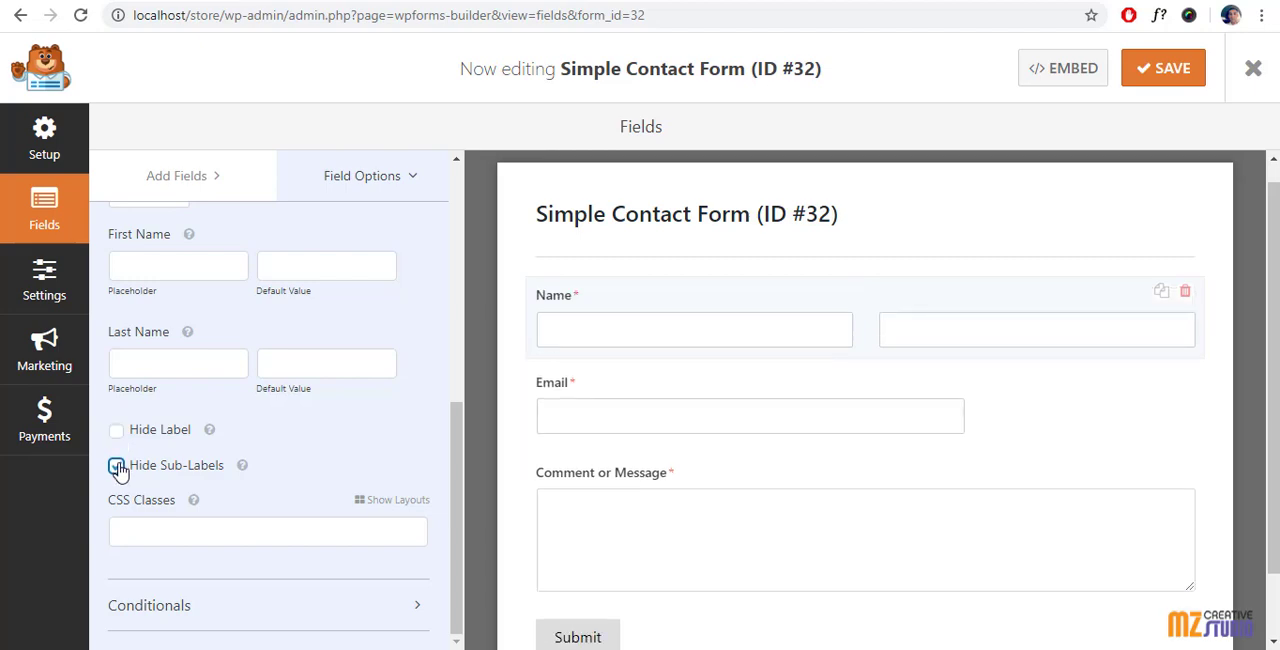
pyautogui.click(117, 467)
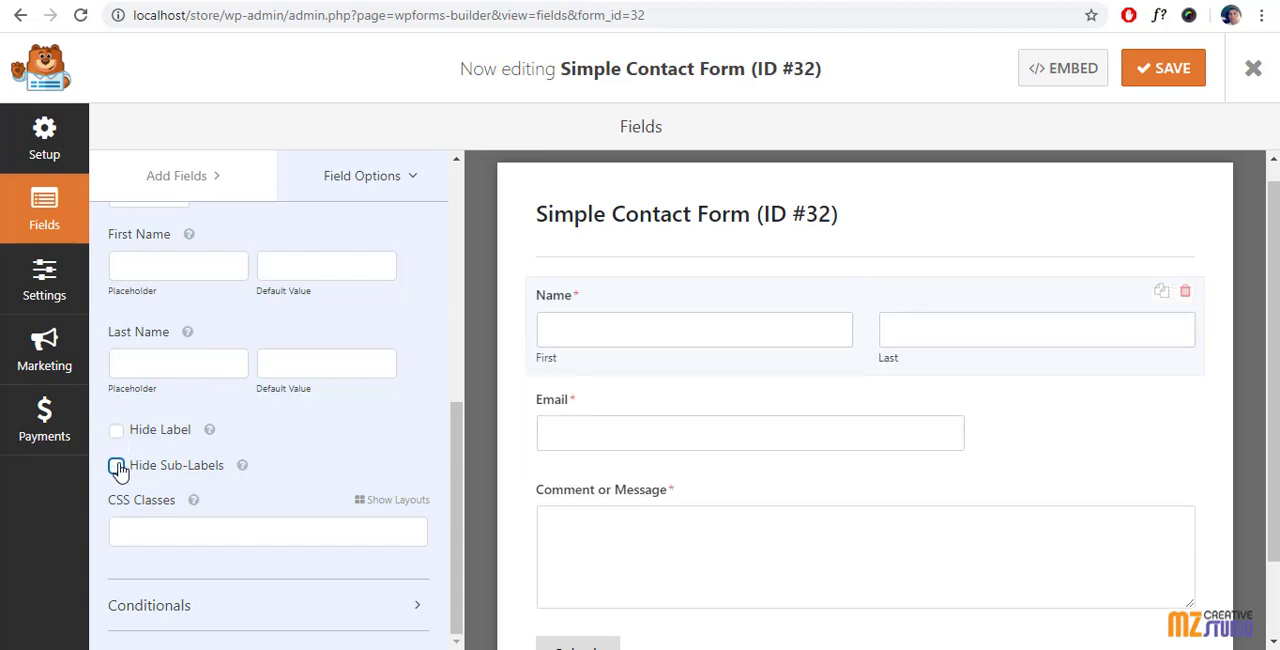
pyautogui.click(141, 529)
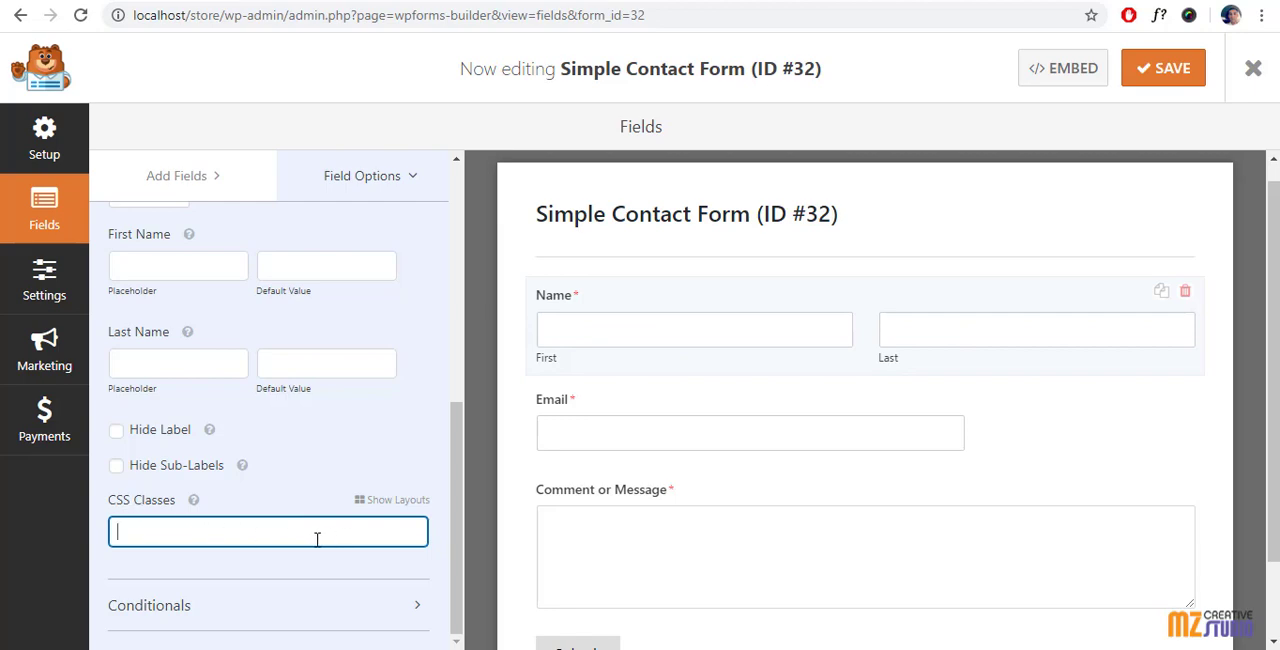
# Step: Try conditional logic on the Name field, look through its field and choice options, and disable it again
pyautogui.click(150, 612)
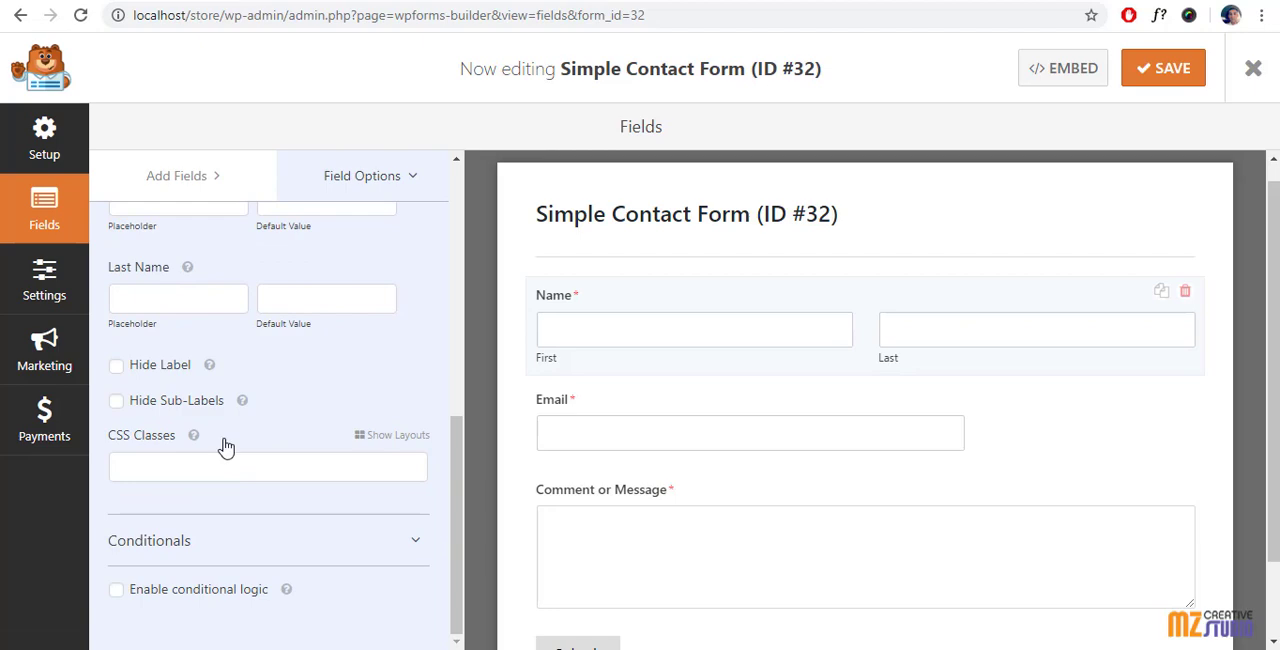
pyautogui.click(116, 596)
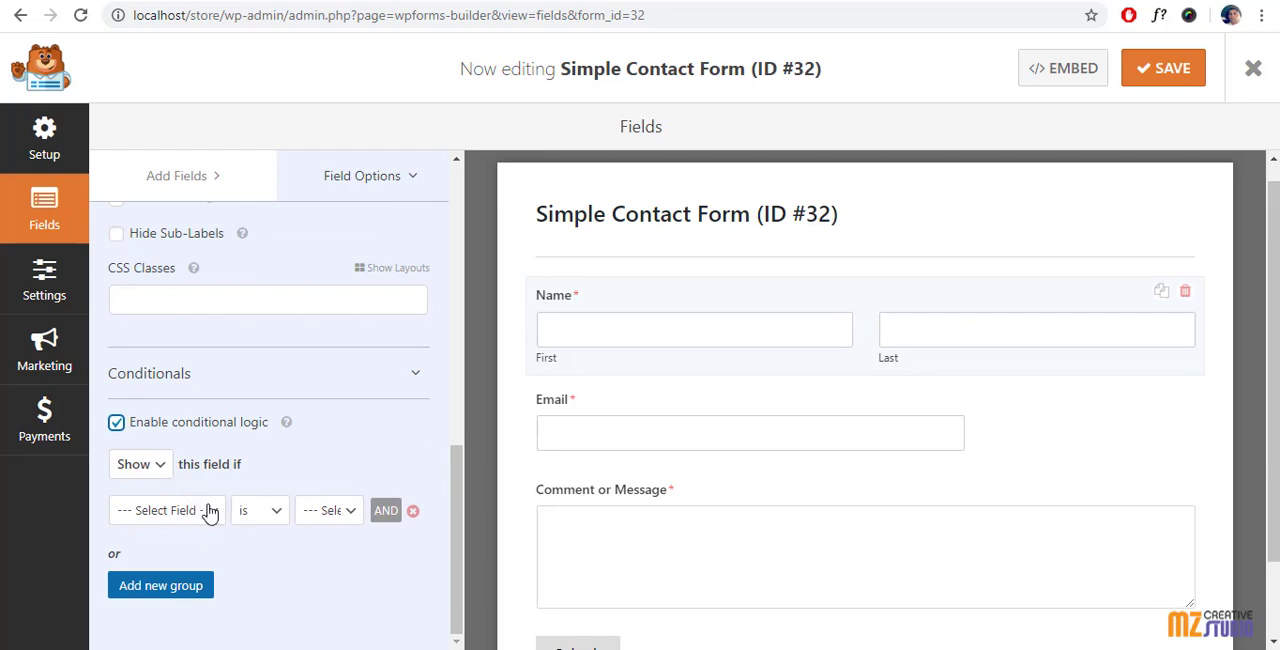
pyautogui.click(177, 513)
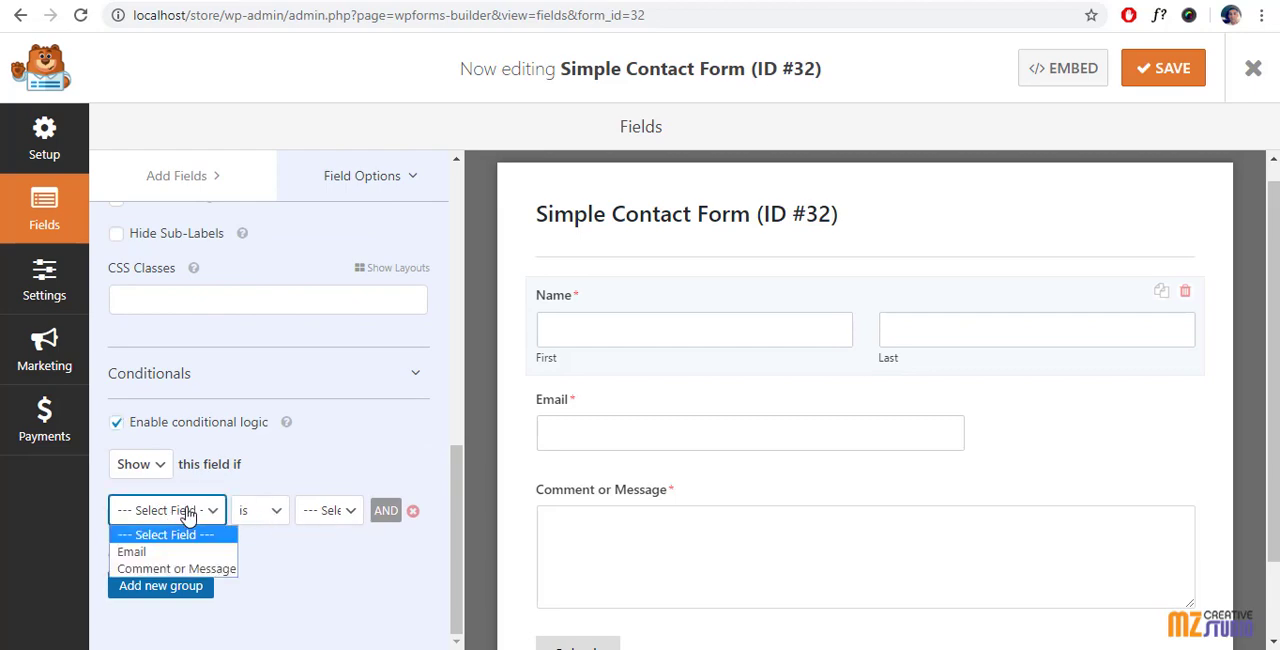
pyautogui.click(334, 512)
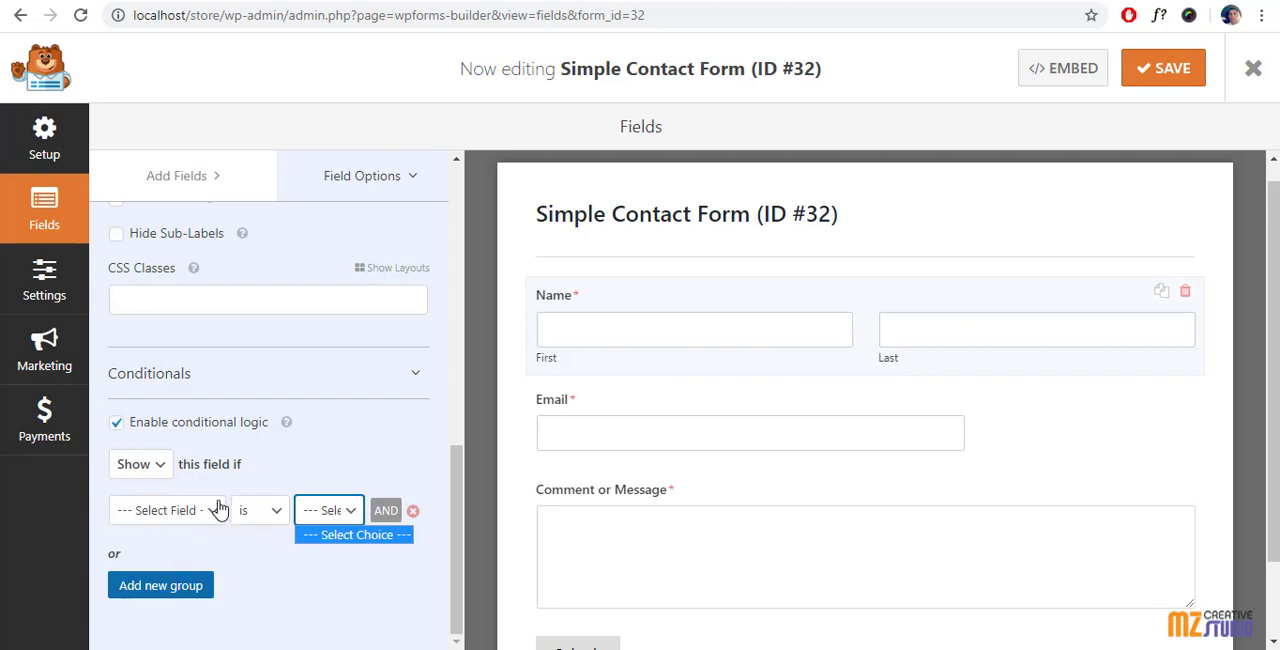
pyautogui.click(117, 426)
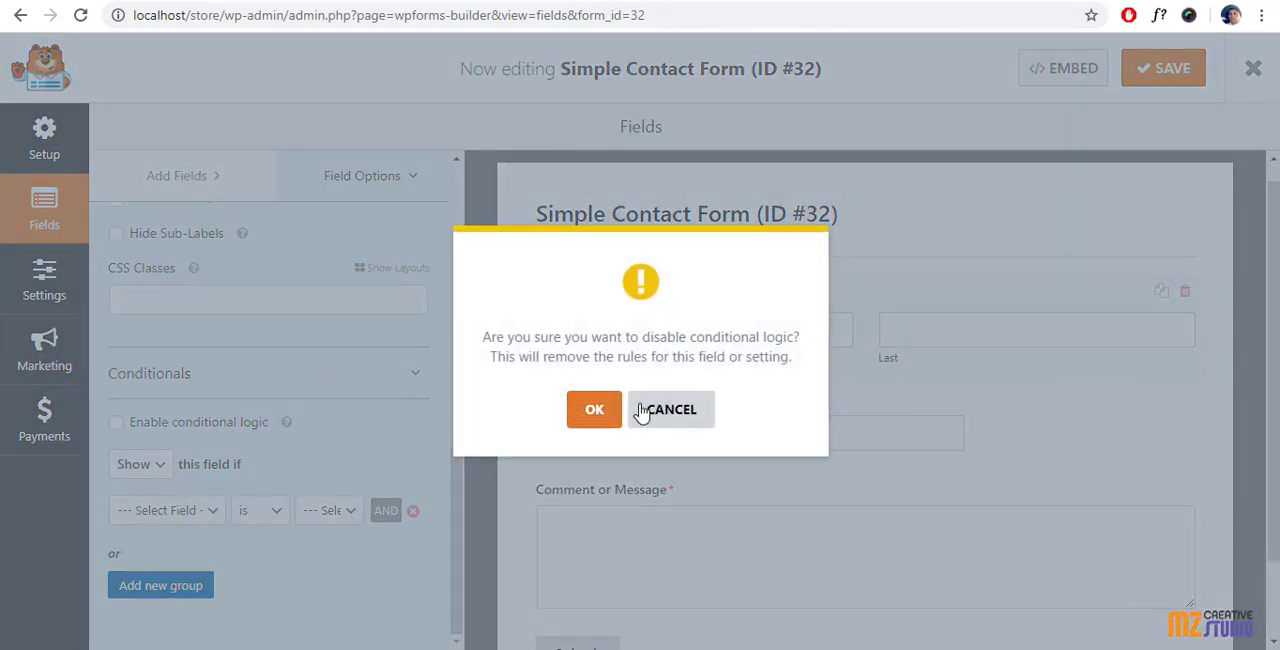
pyautogui.click(596, 414)
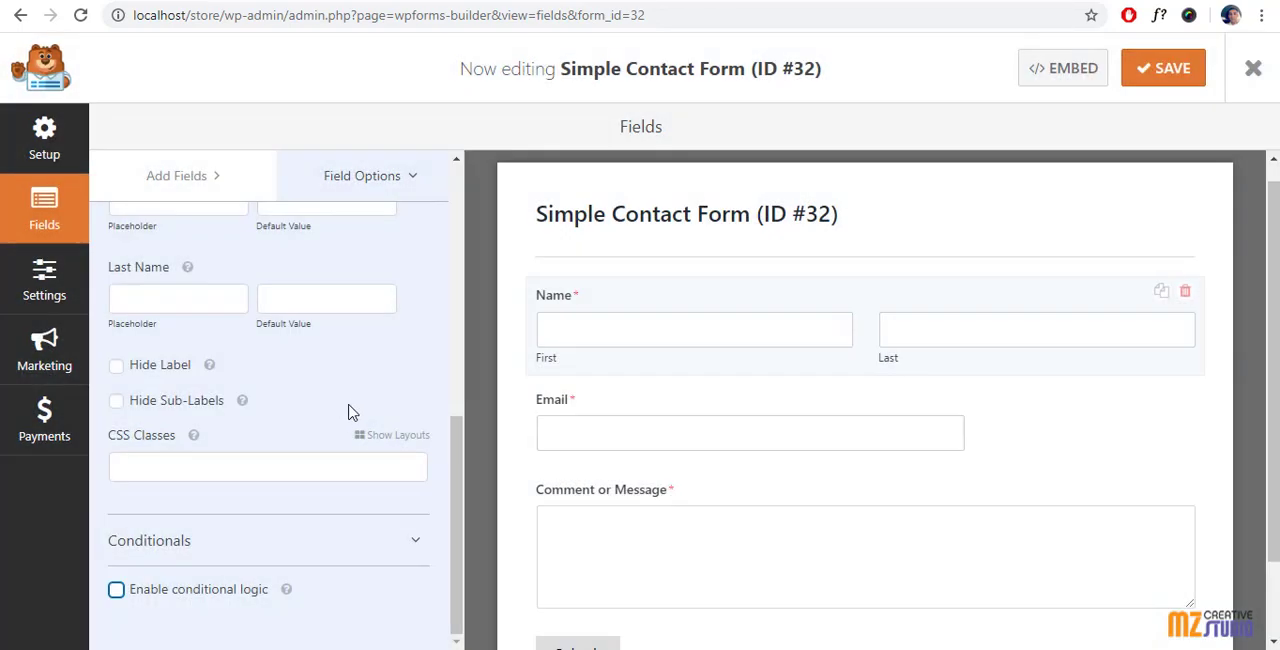
pyautogui.scroll(10, 229, 414)
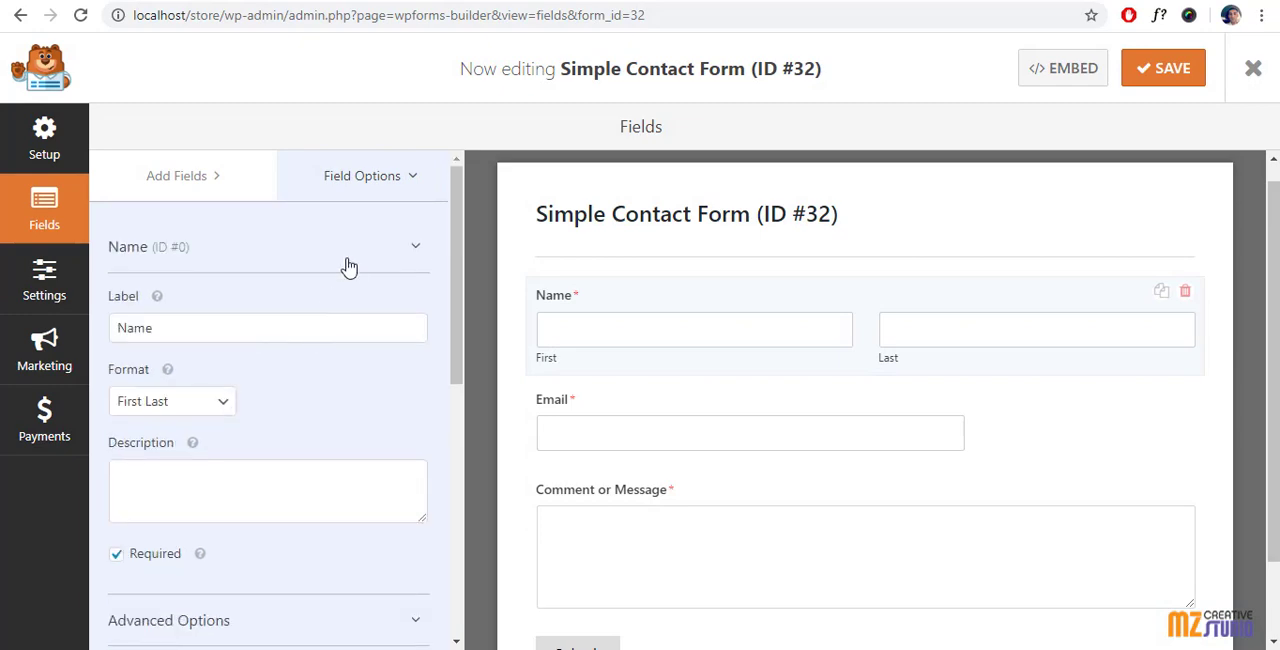
pyautogui.scroll(-1, 690, 320)
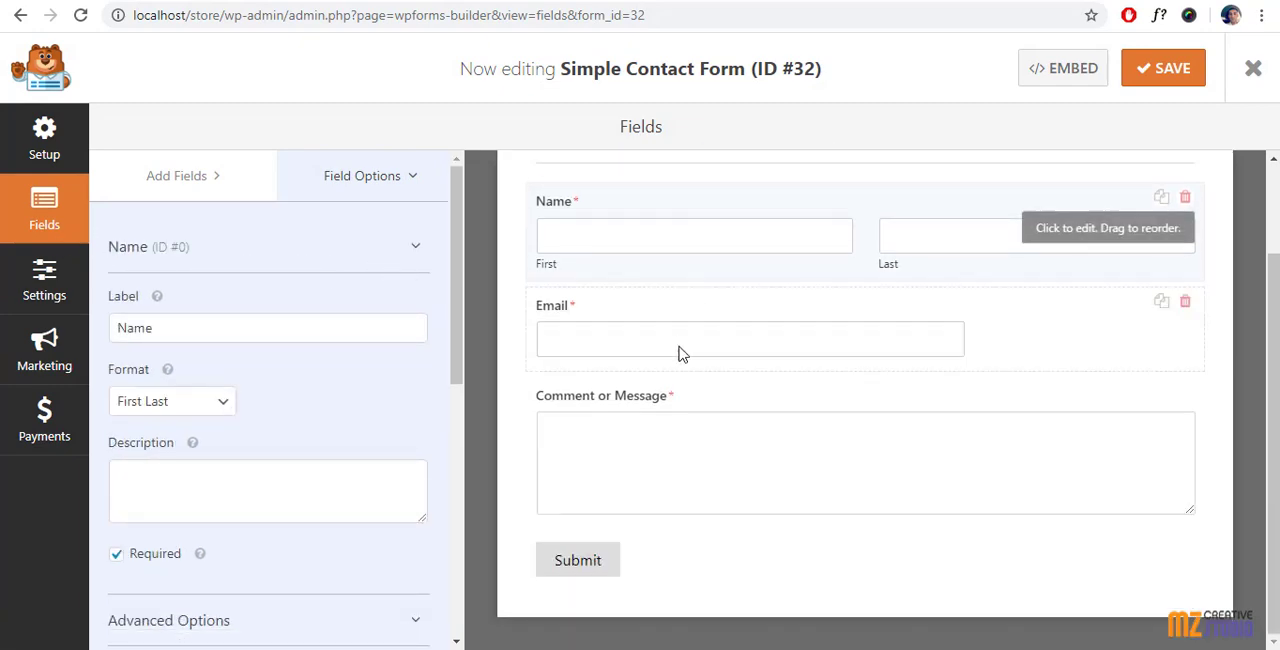
pyautogui.scroll(2, 675, 442)
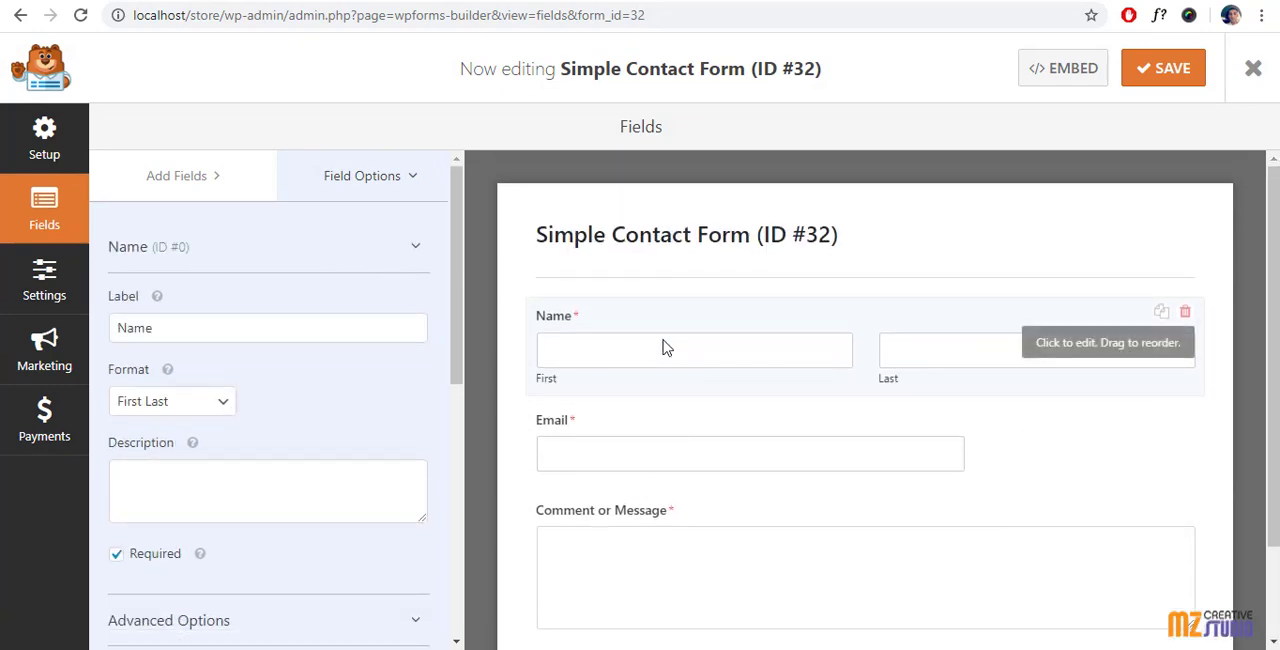
# Step: Set the submit button text to "Send" in the form's general settings
pyautogui.click(37, 285)
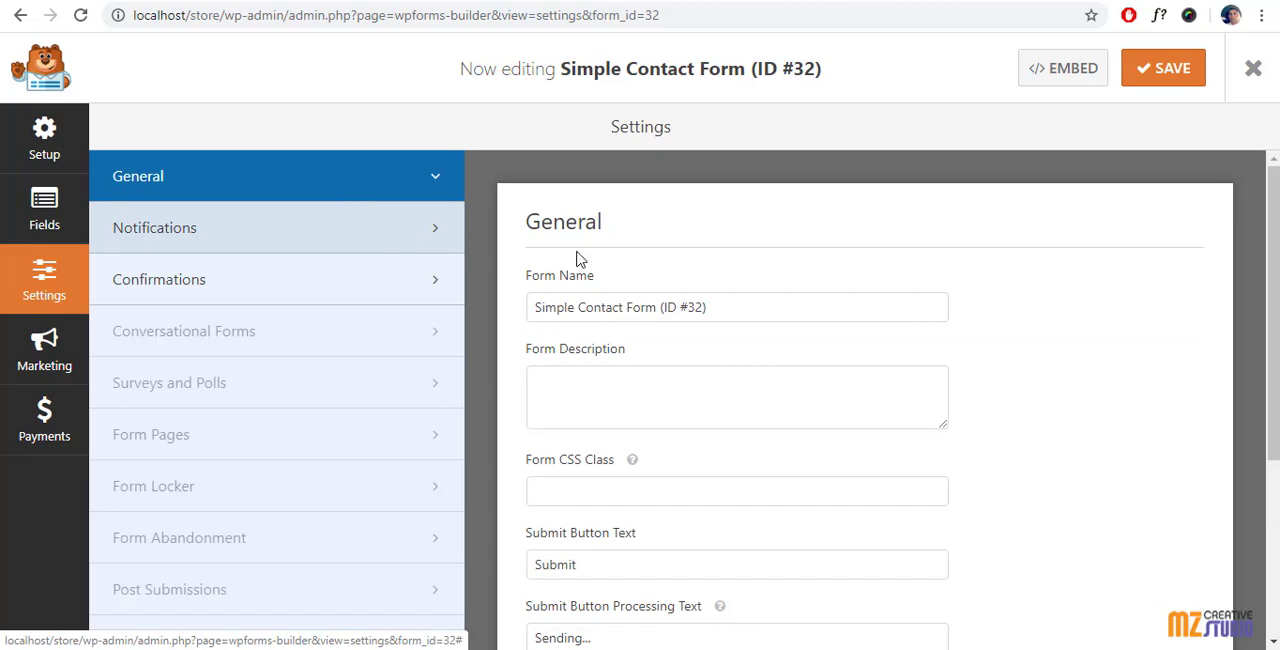
pyautogui.scroll(-1, 647, 279)
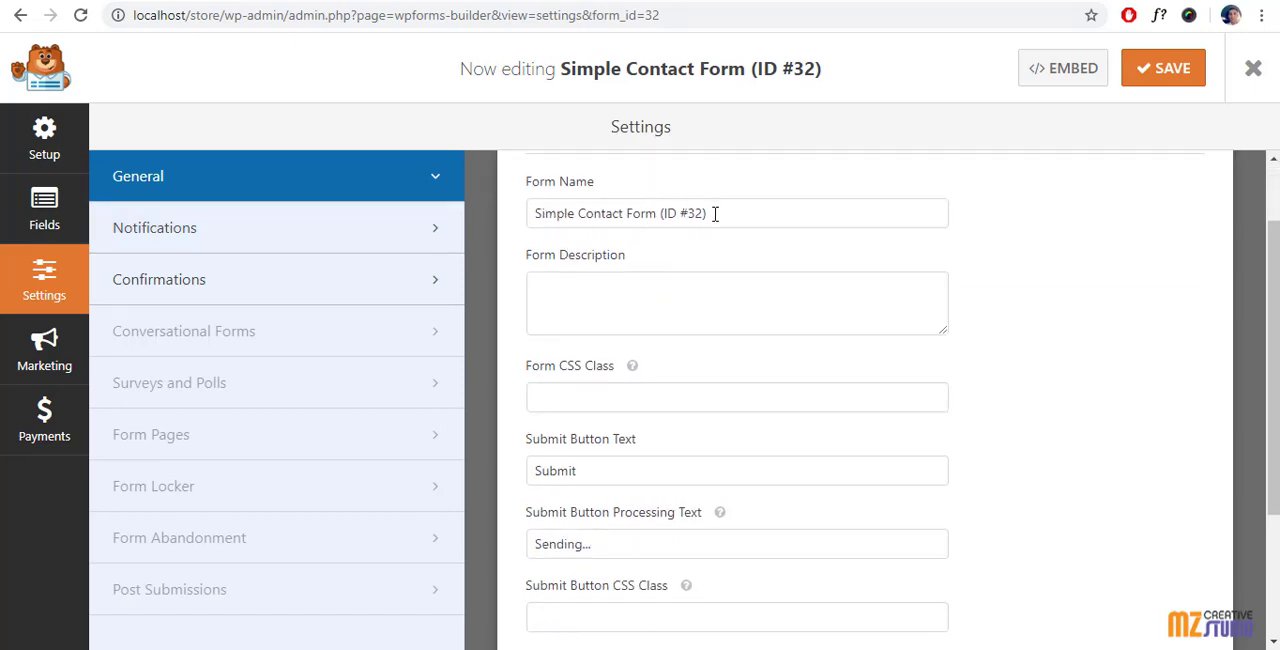
pyautogui.scroll(-1, 671, 311)
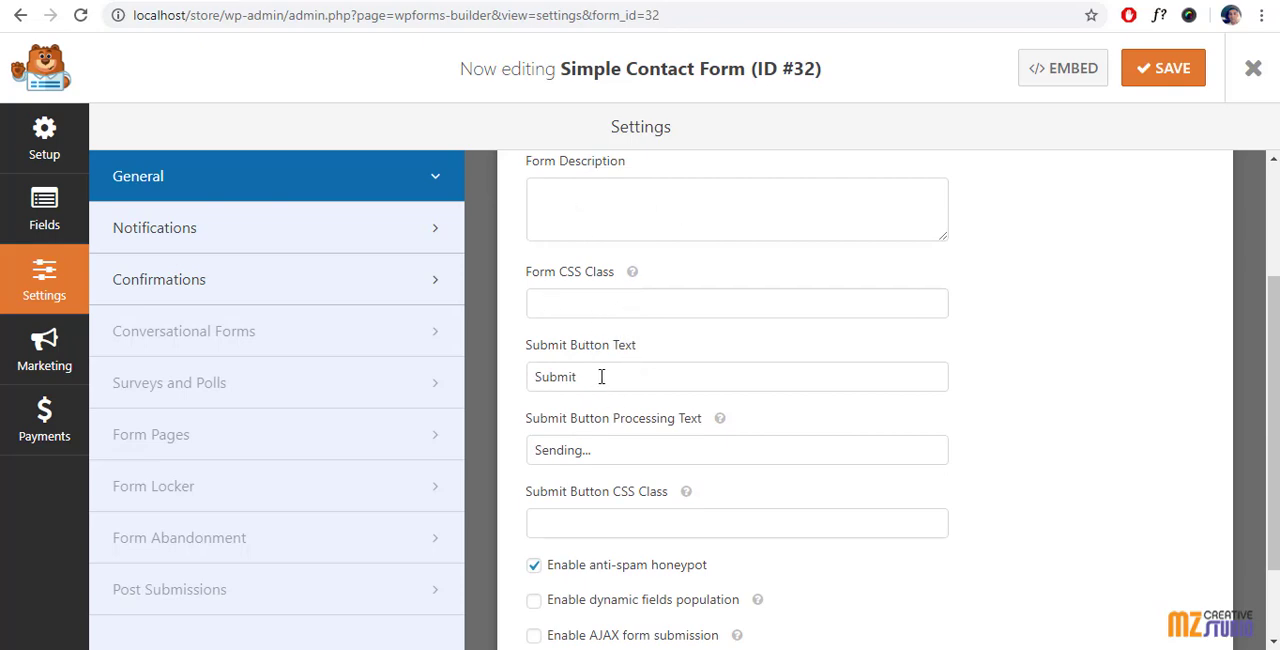
pyautogui.click(601, 376)
pyautogui.moveTo(580, 376); pyautogui.dragTo(528, 385)
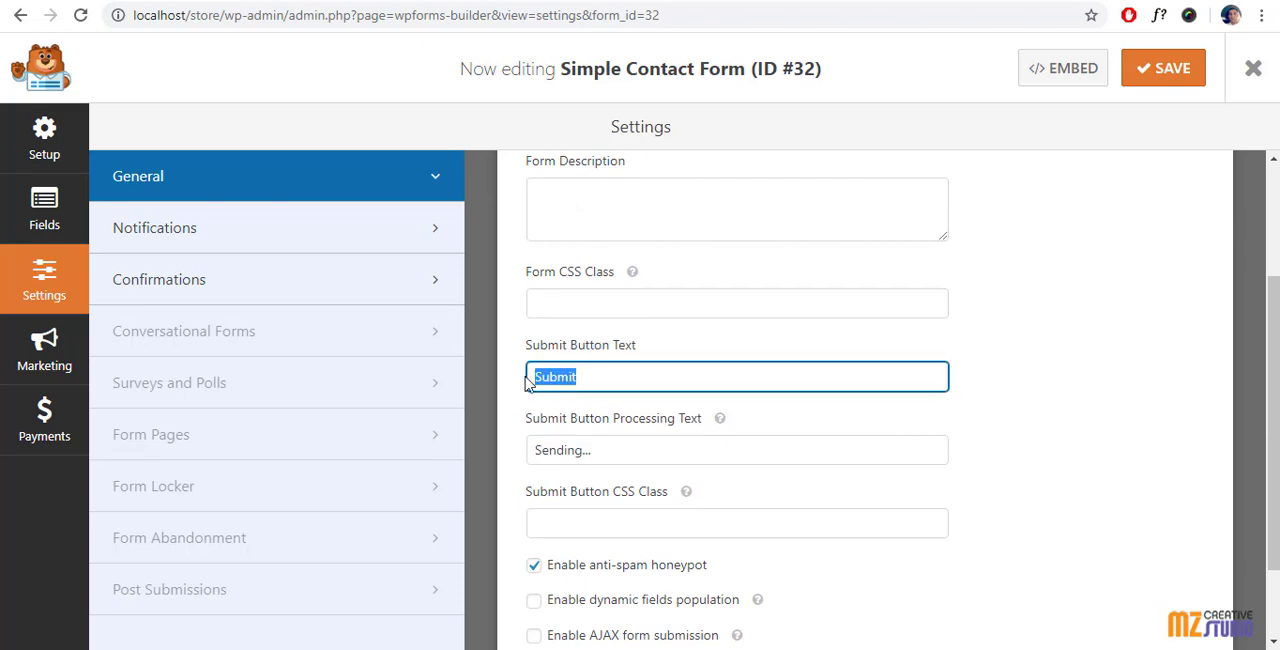
pyautogui.write('Send')
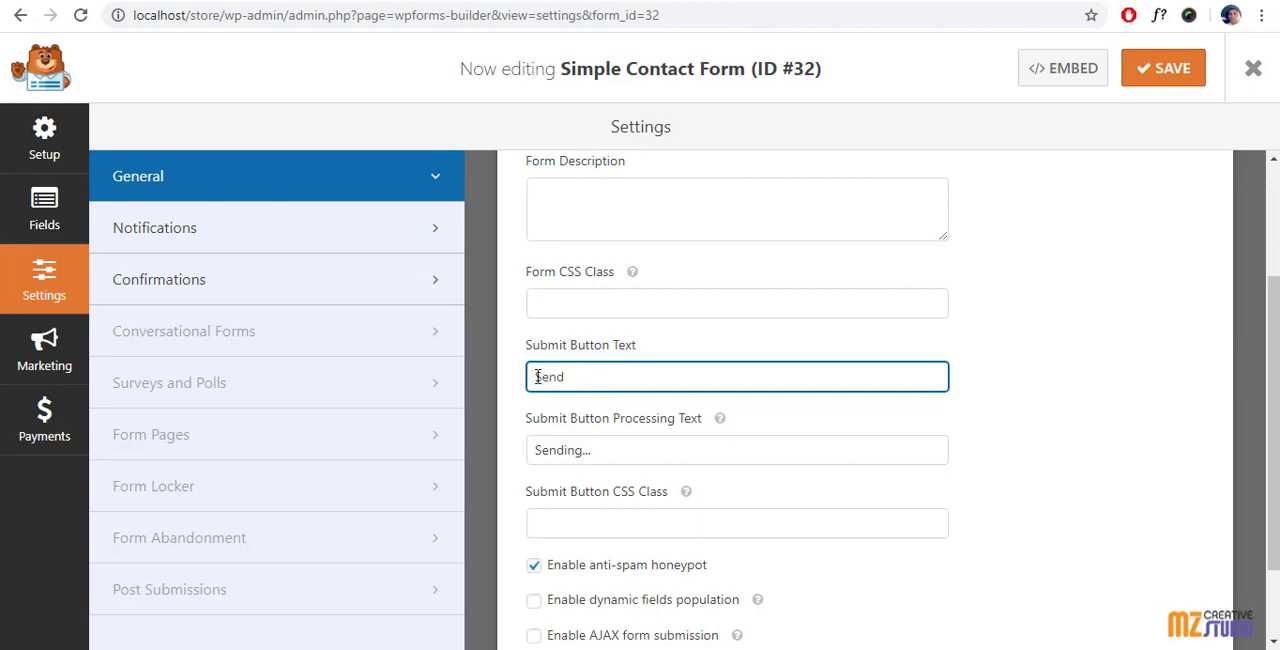
pyautogui.scroll(-2, 613, 457)
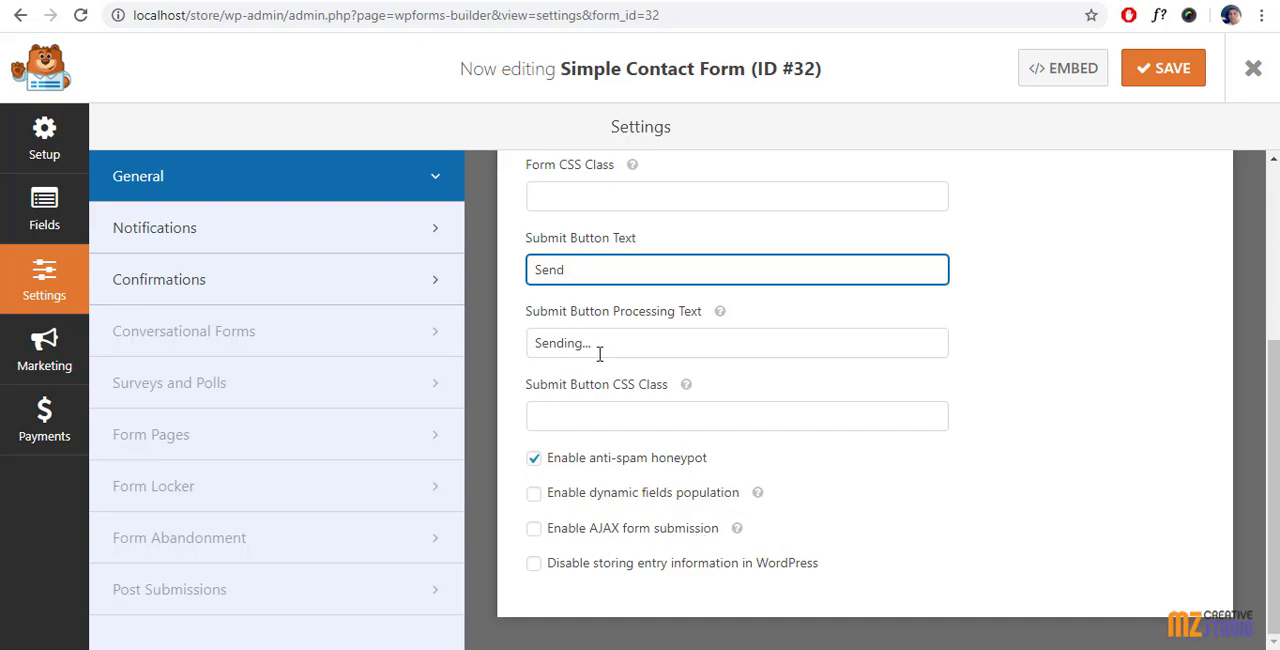
# Step: Review the default notification's recipient, subject, sender, reply-to and message settings
pyautogui.click(172, 229)
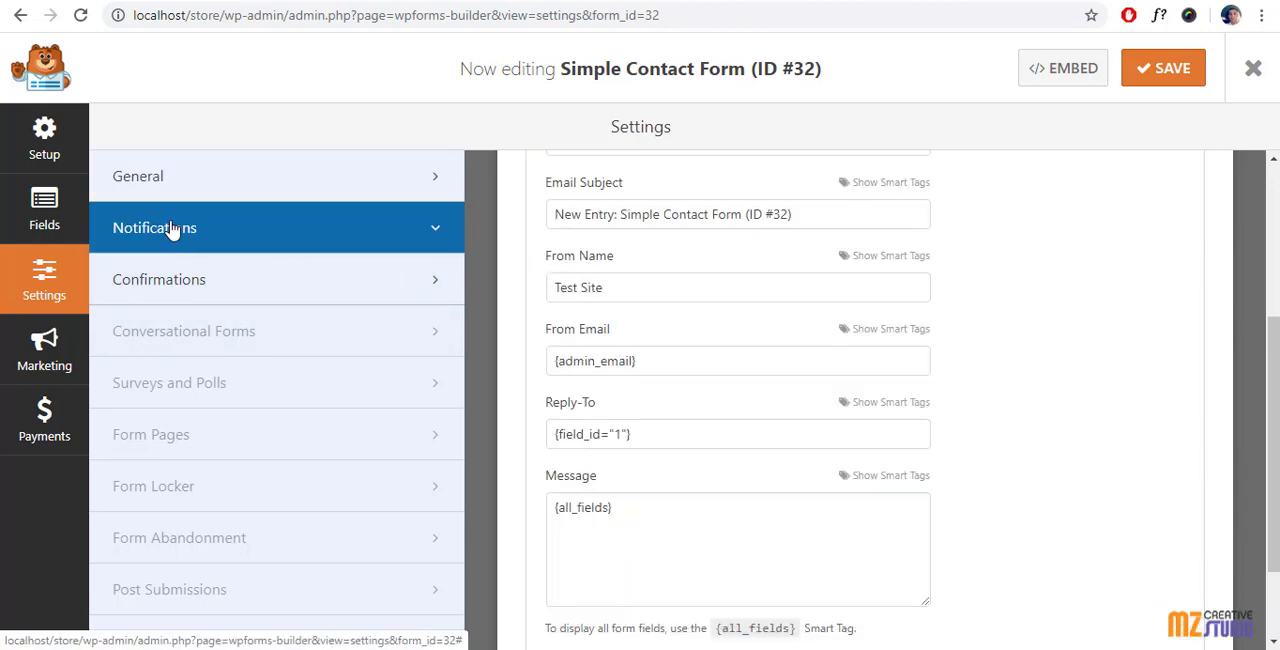
pyautogui.scroll(2, 697, 317)
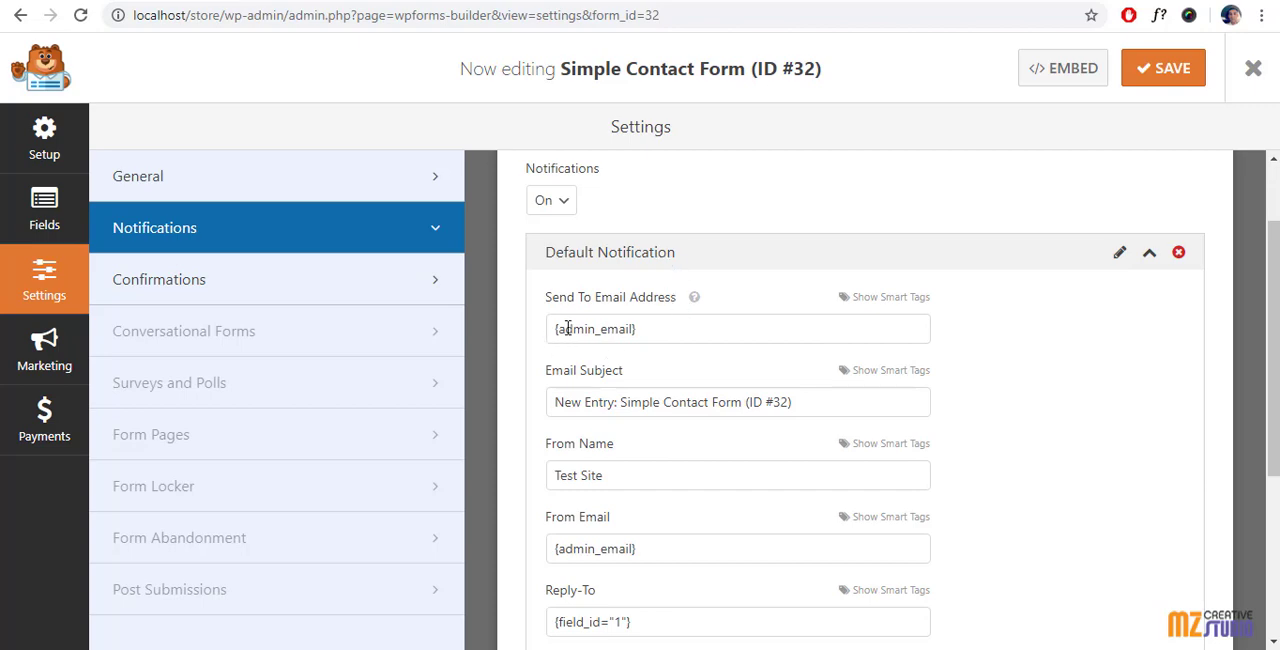
pyautogui.scroll(-3, 606, 321)
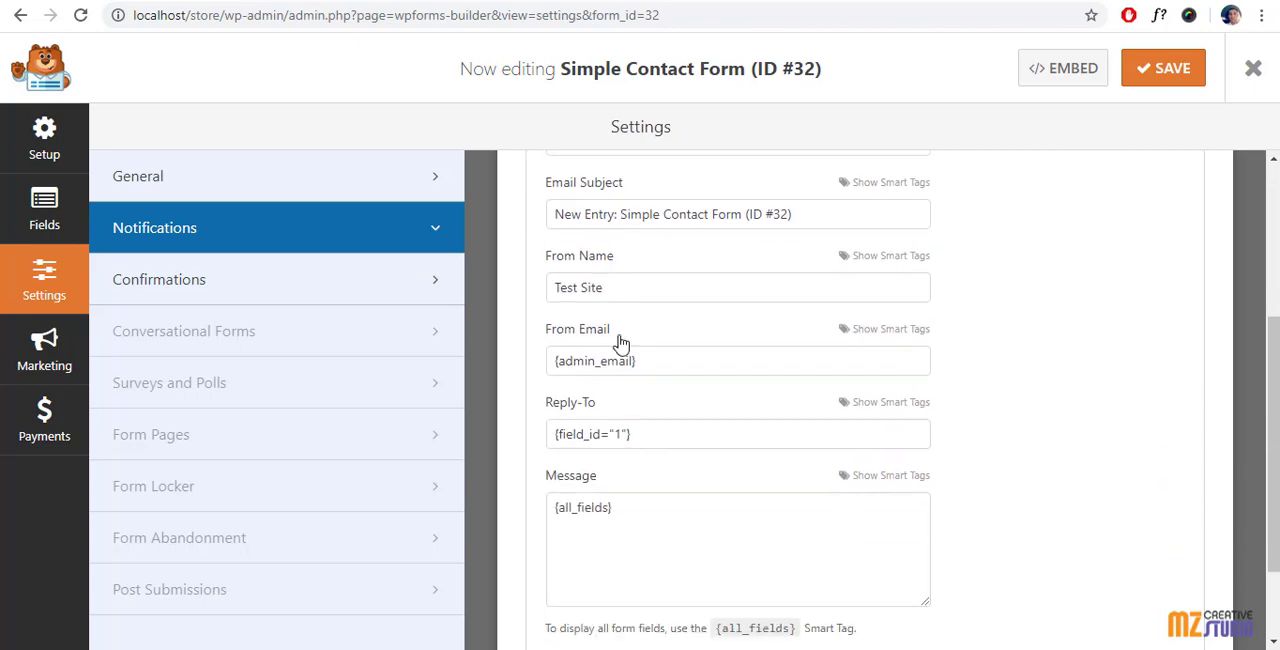
pyautogui.scroll(1, 640, 400)
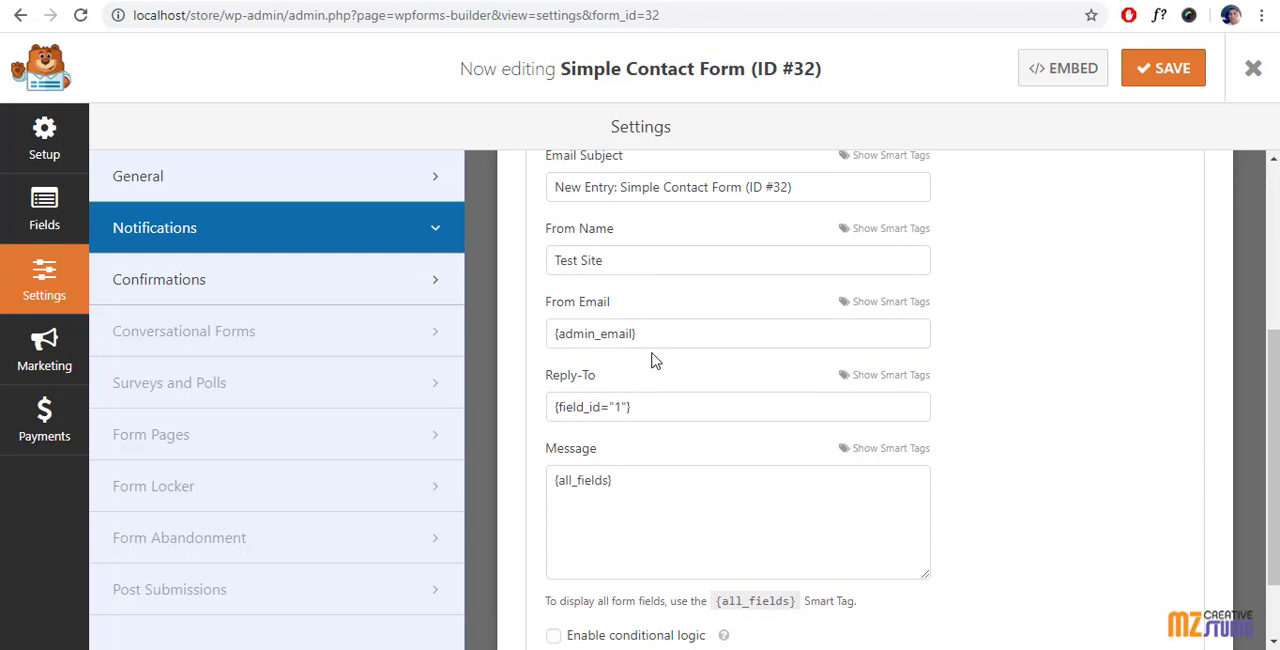
# Step: Review the default confirmation's type and message, keeping them as they are, and save the form
pyautogui.click(173, 283)
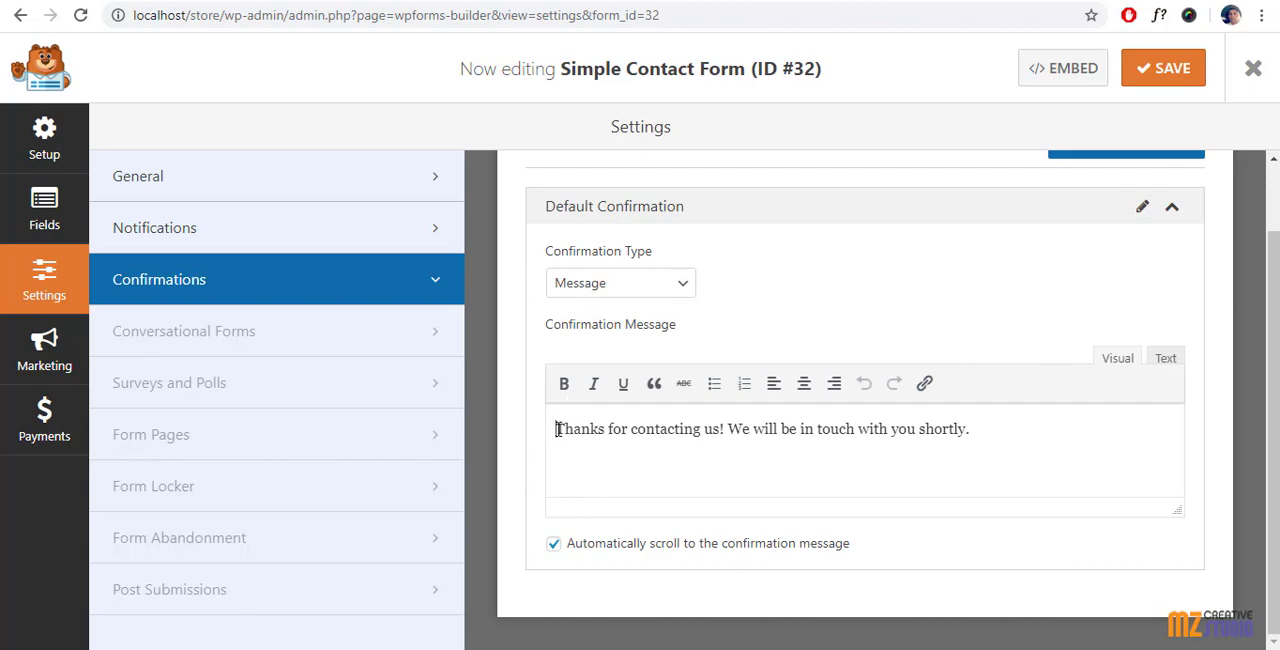
pyautogui.moveTo(556, 429); pyautogui.dragTo(978, 431)
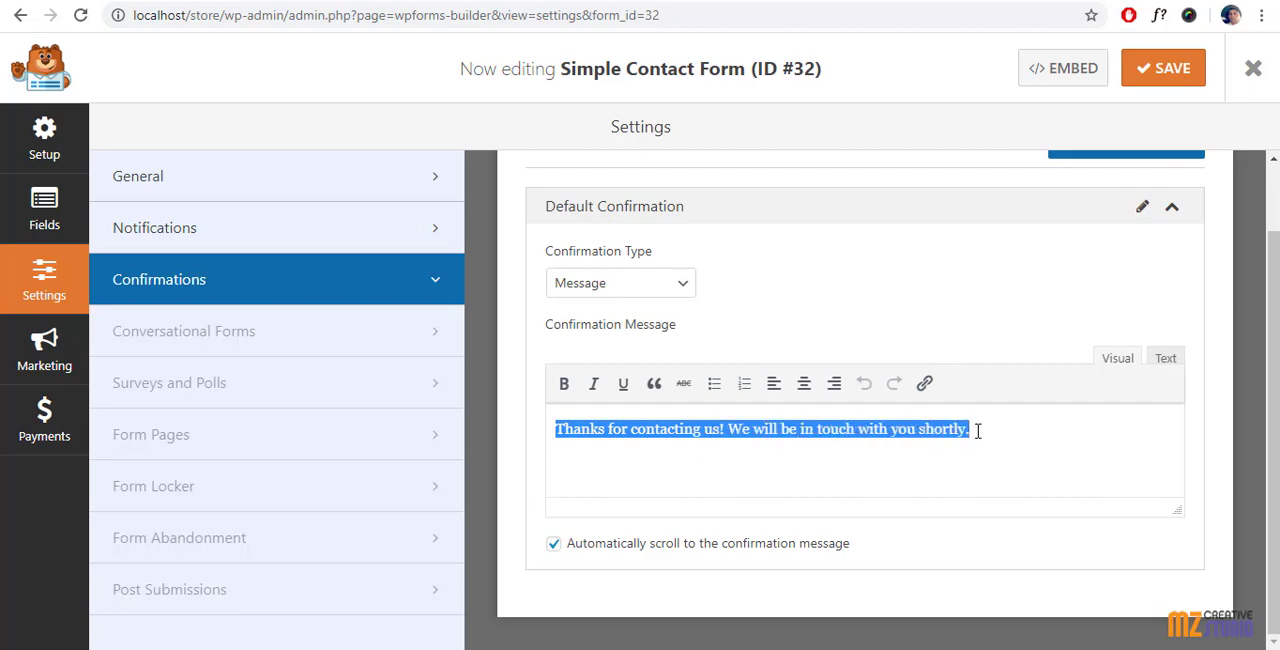
pyautogui.click(509, 340)
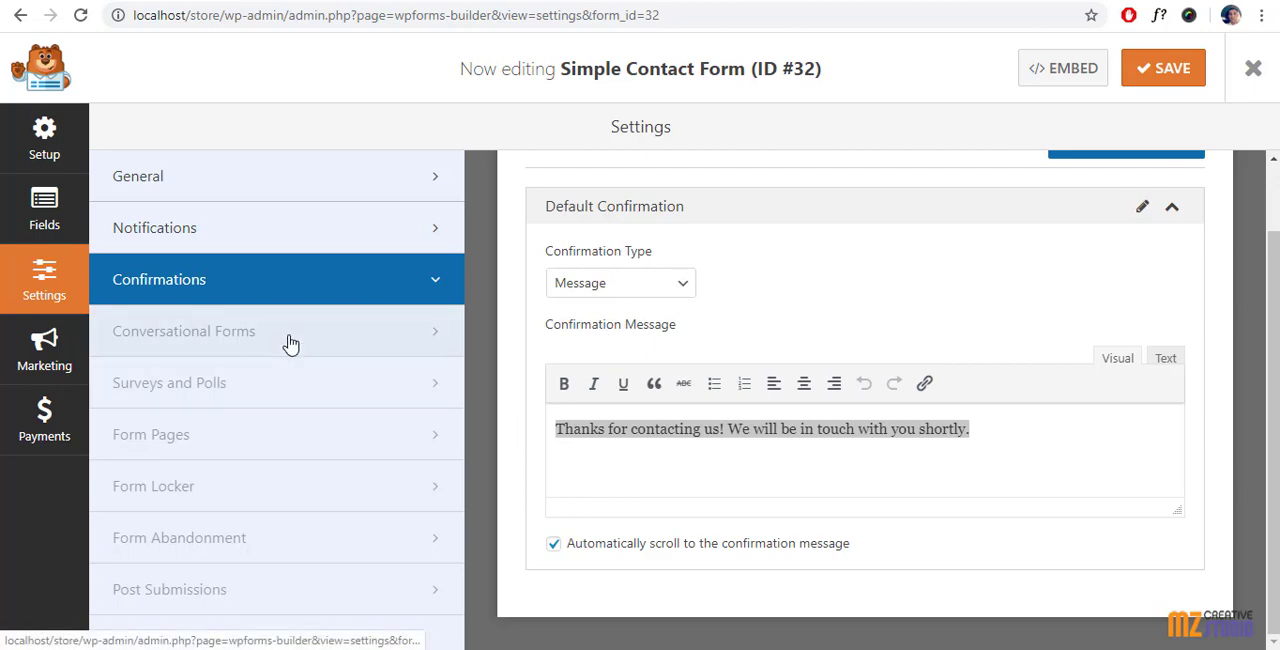
pyautogui.scroll(1, 586, 329)
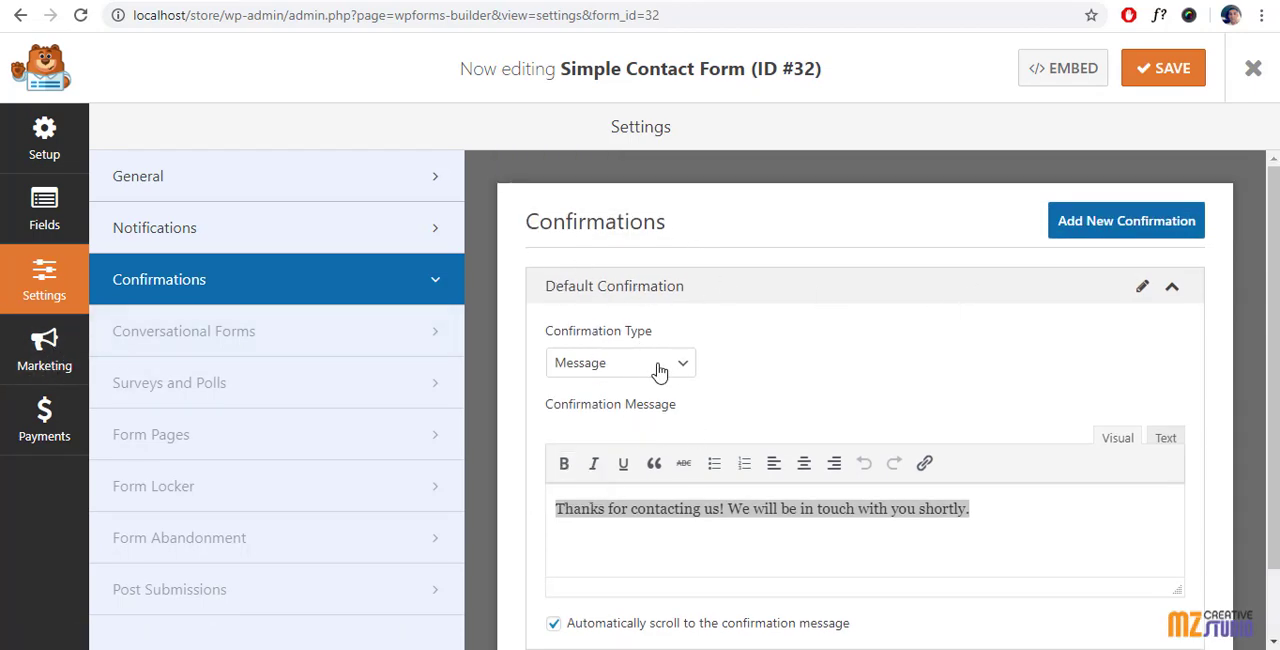
pyautogui.click(1160, 72)
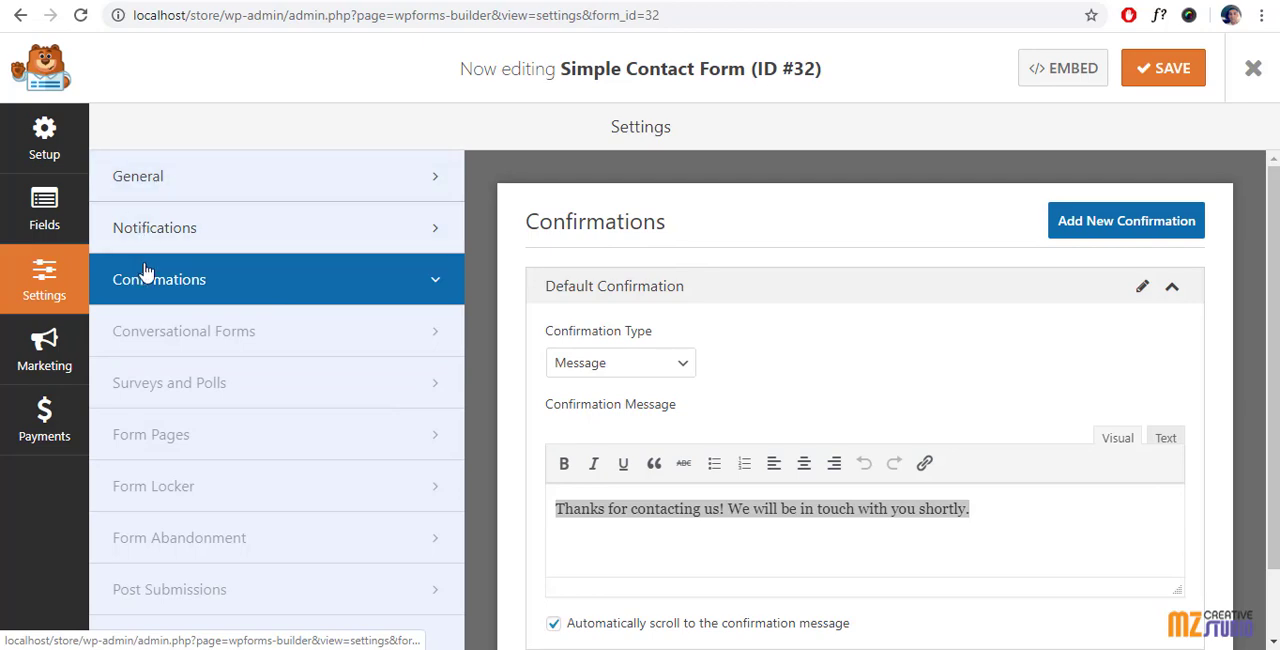
# Step: Look through the form's marketing integrations, including Constant Contact, and its payment integrations
pyautogui.click(40, 358)
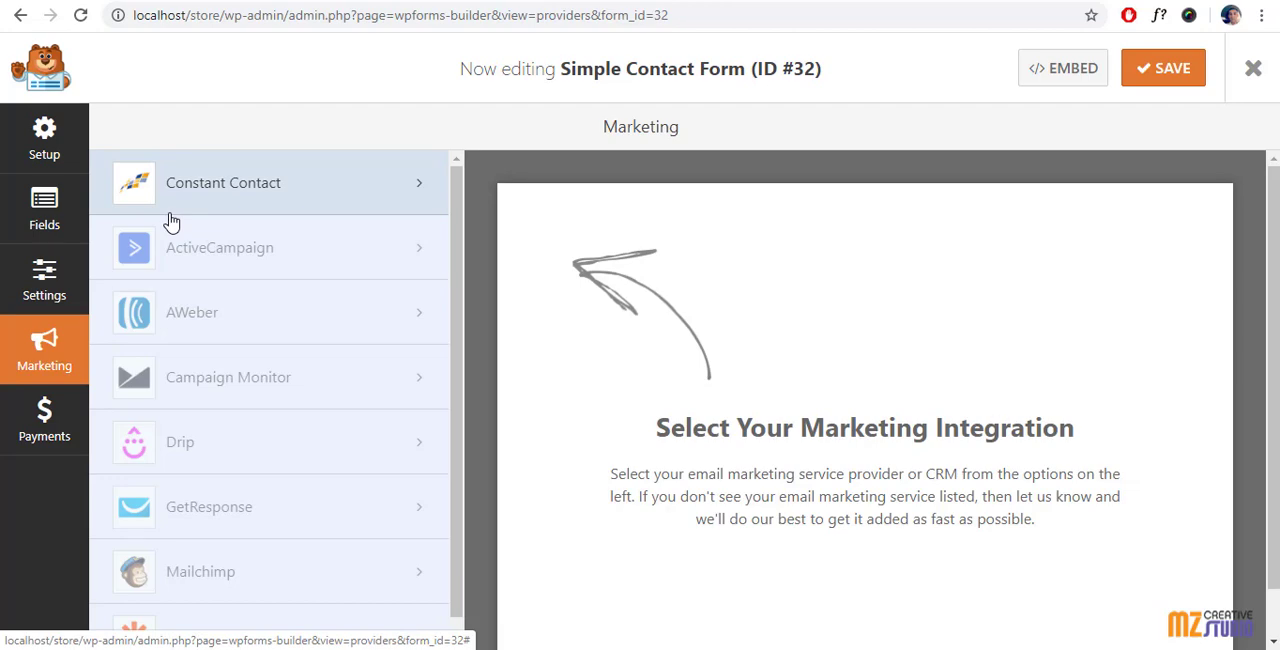
pyautogui.scroll(-1, 160, 290)
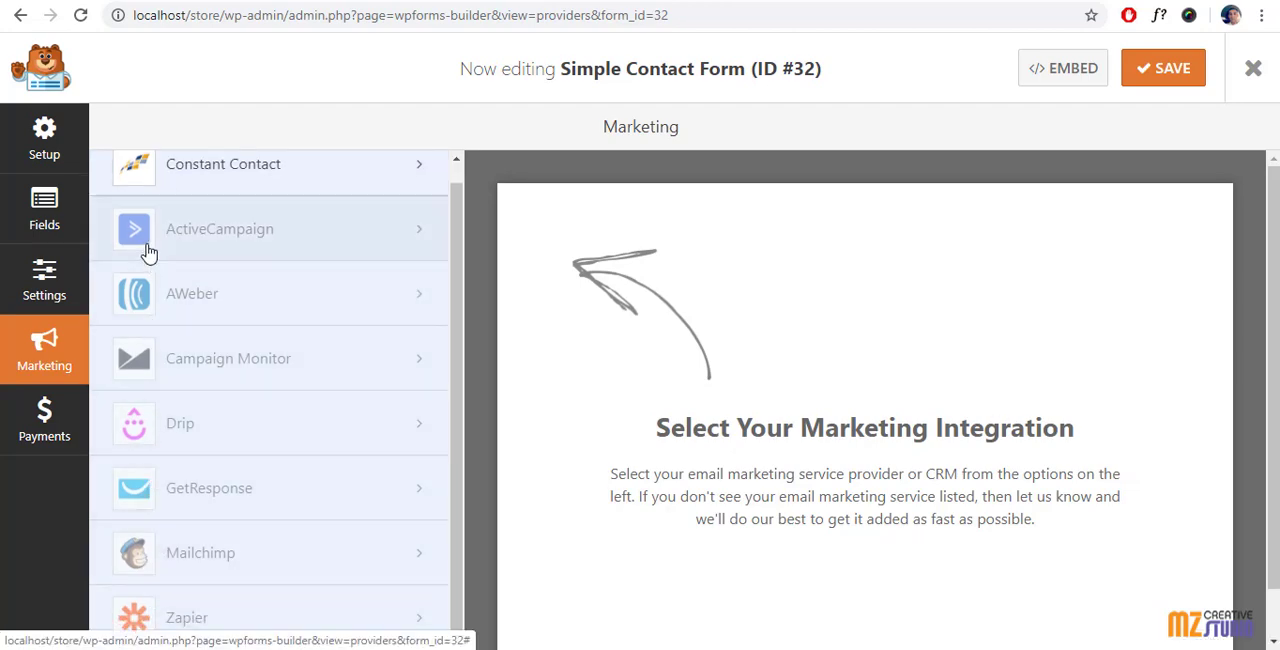
pyautogui.scroll(1, 145, 225)
pyautogui.click(211, 183)
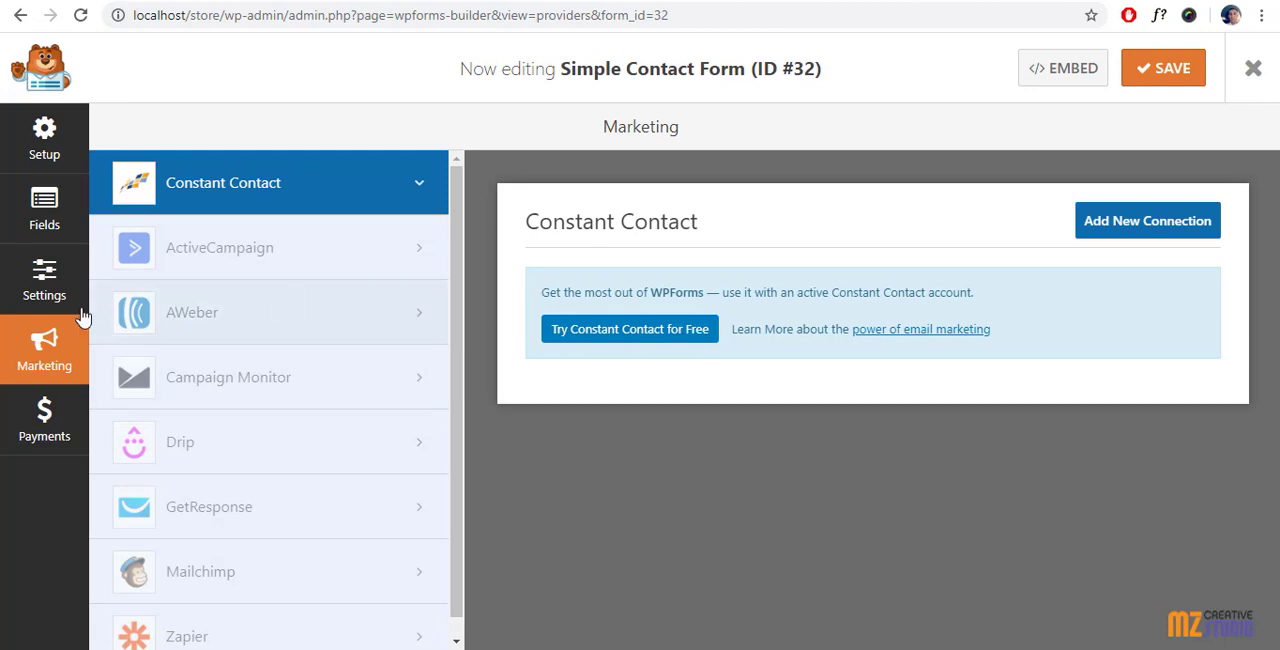
pyautogui.click(44, 425)
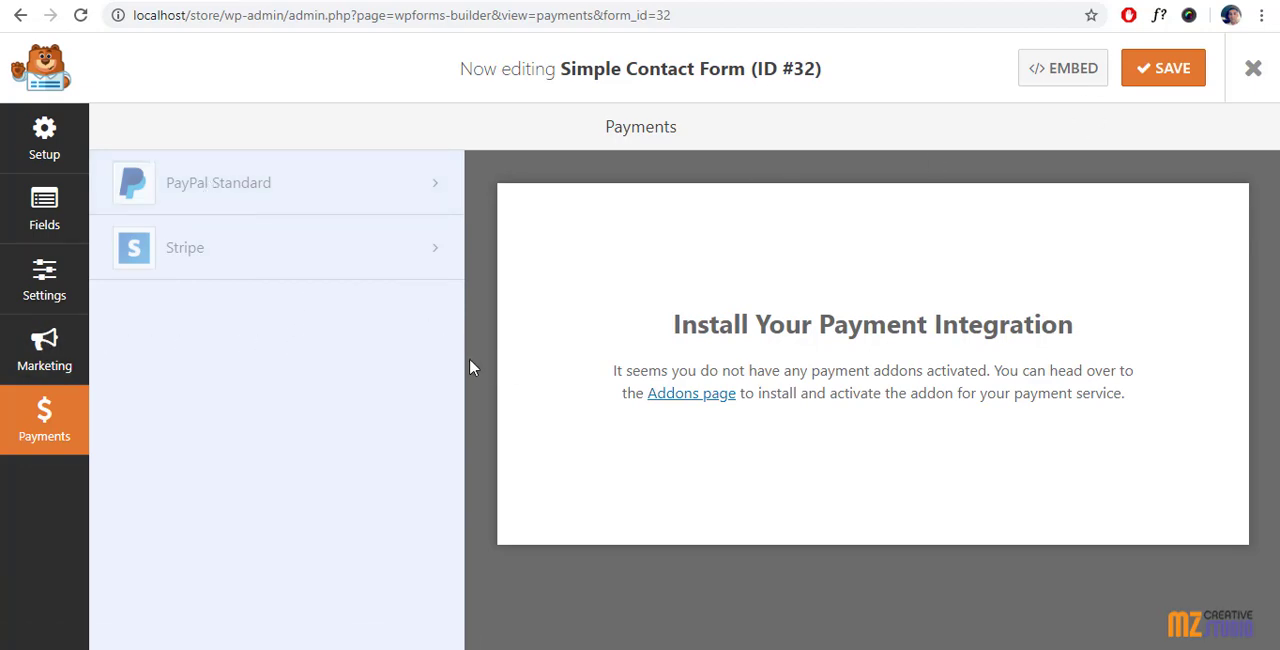
# Step: Return to the form's fields, check the layout and save the form
pyautogui.click(50, 203)
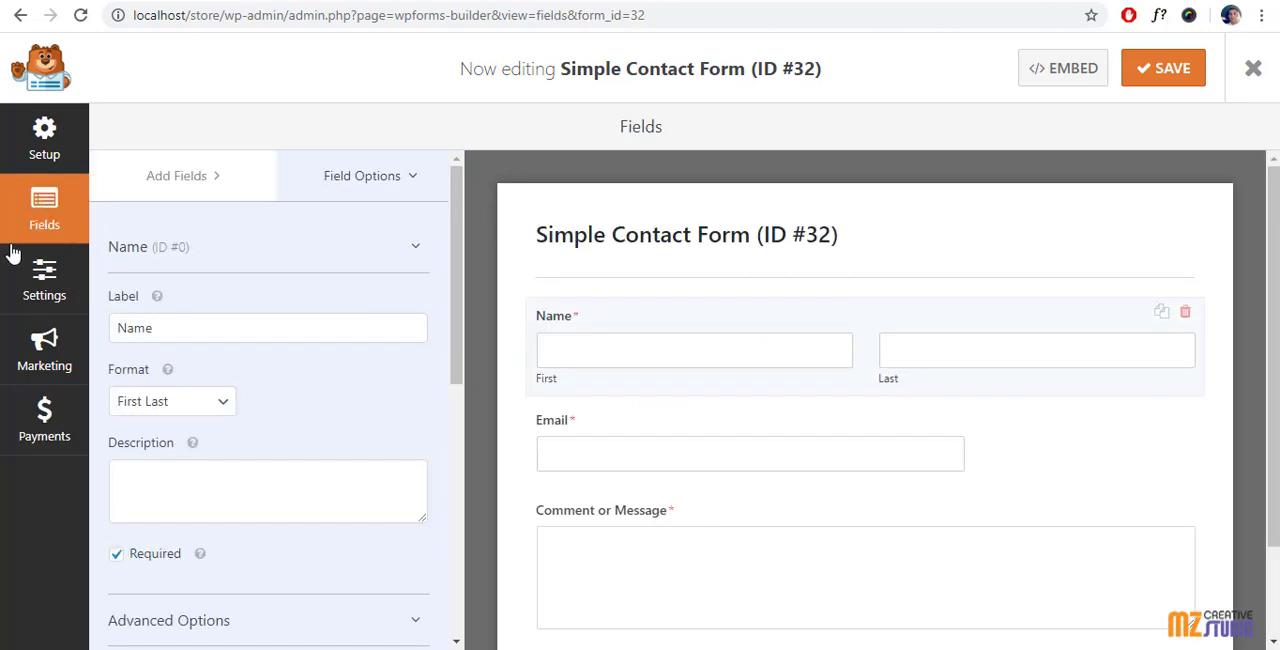
pyautogui.scroll(-2, 700, 366)
pyautogui.scroll(2, 786, 280)
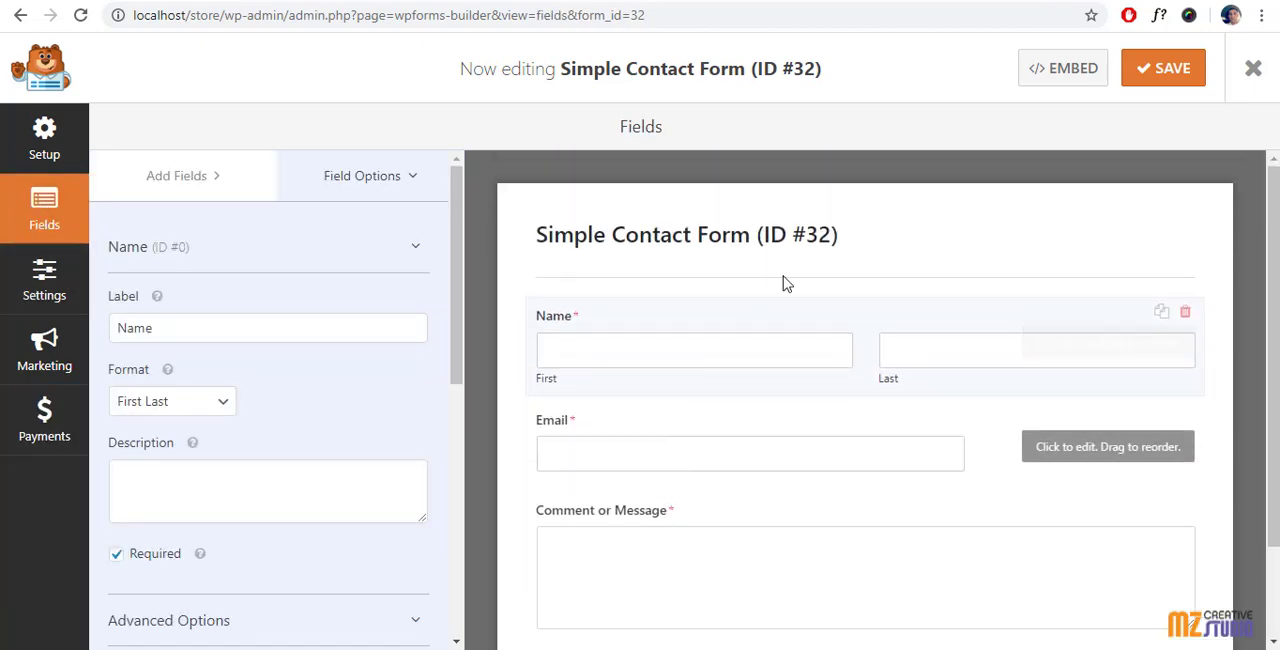
pyautogui.click(1157, 68)
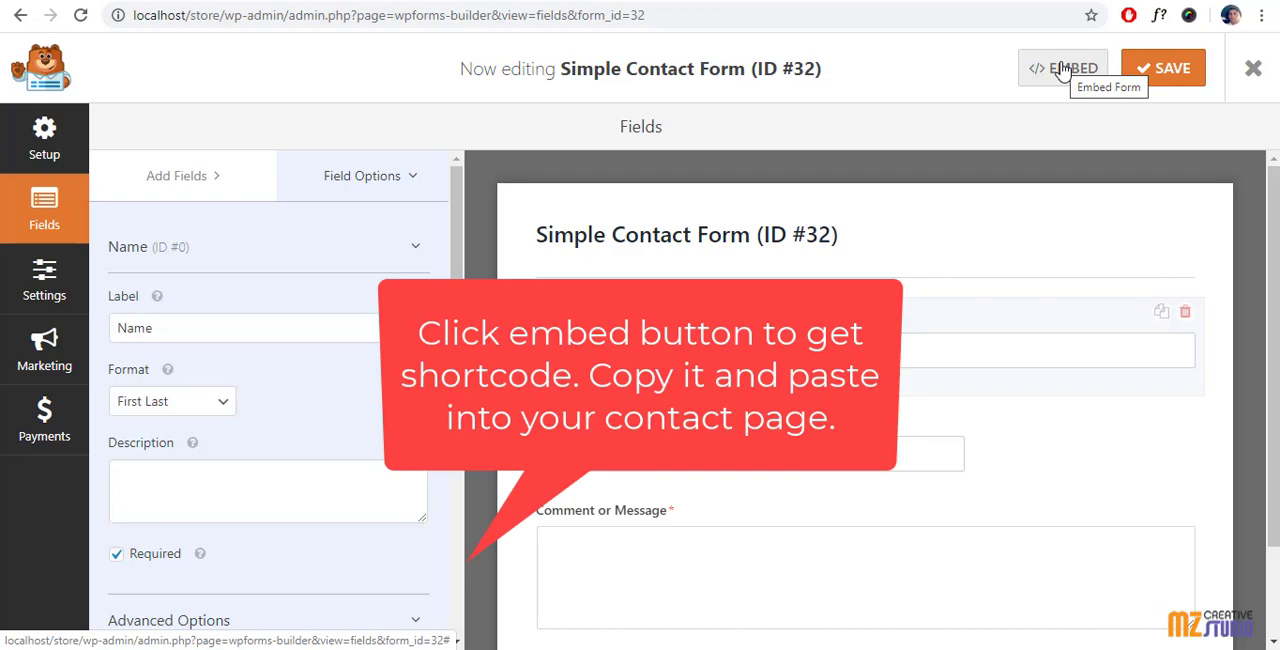
# Step: Copy the form's embed shortcode [wpforms id="32" title="false" description="false"] and close the embed dialog
pyautogui.click(1062, 70)
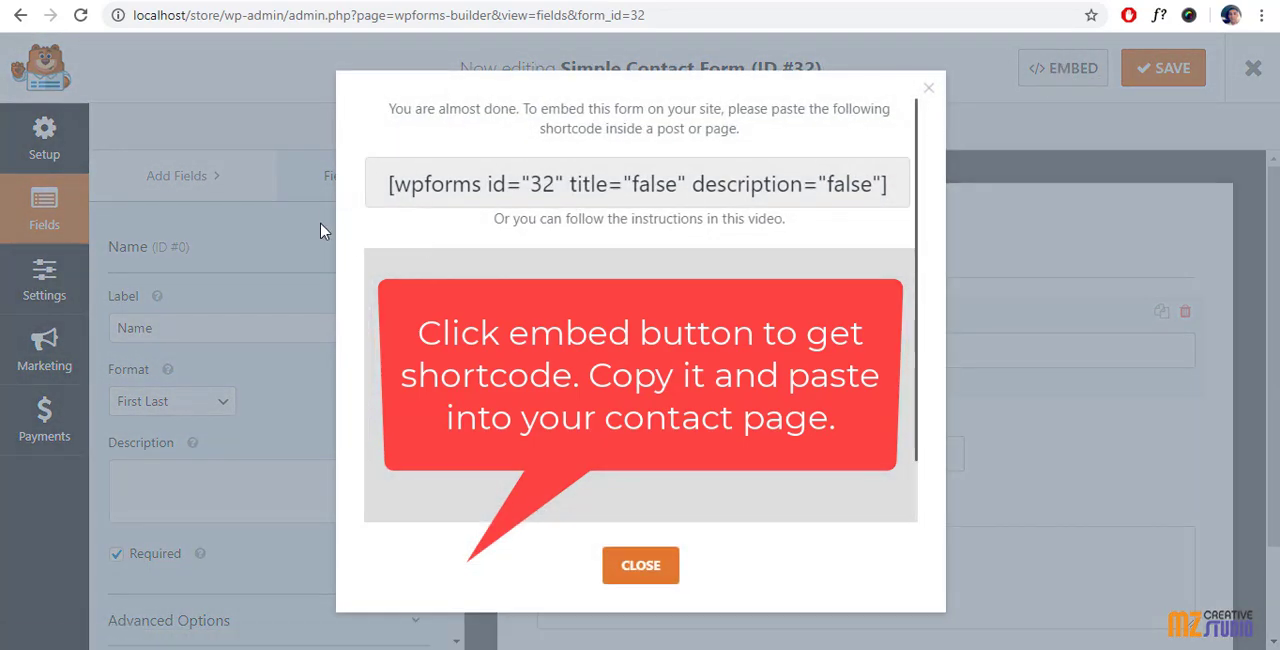
pyautogui.moveTo(370, 176); pyautogui.dragTo(888, 178)
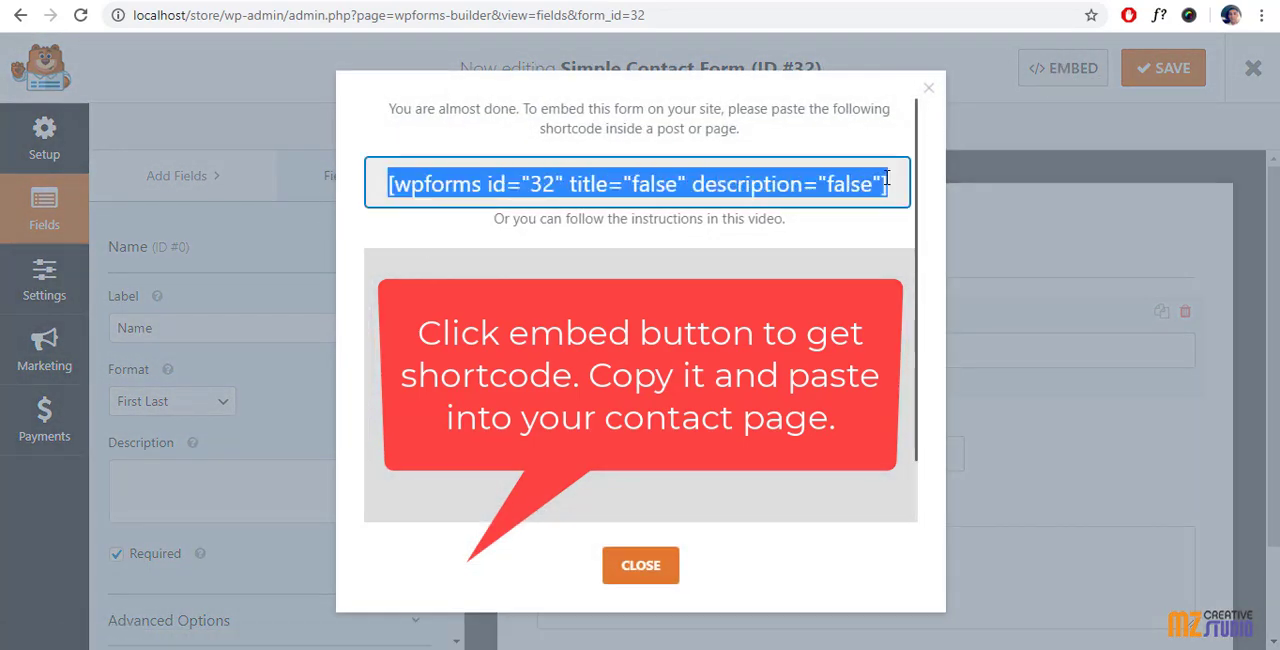
pyautogui.rightClick(736, 178)
pyautogui.click(775, 195)
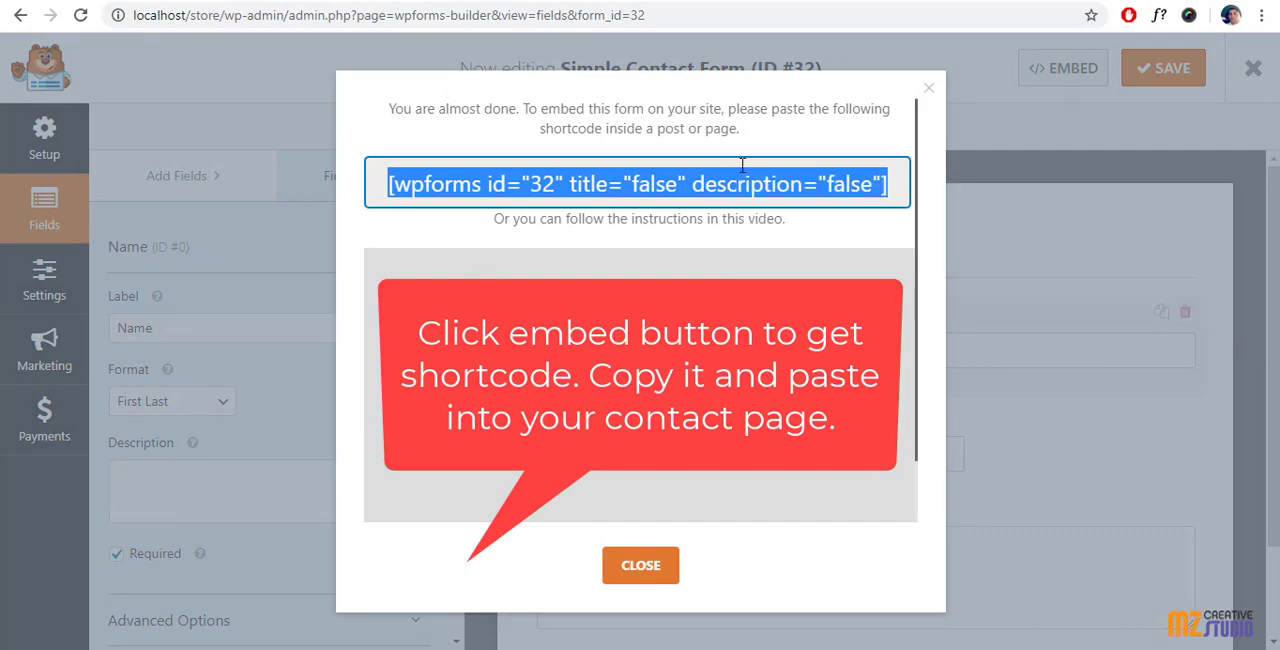
pyautogui.click(929, 89)
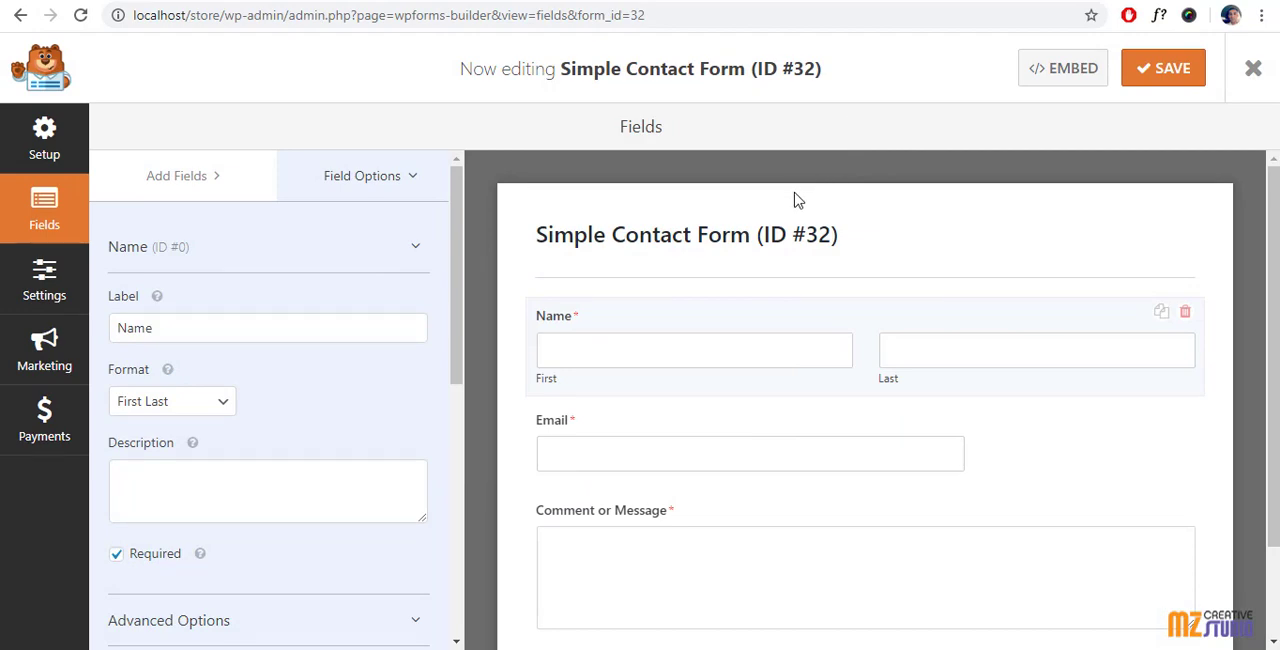
# Step: Leave the form builder and open the site's Contact page for editing
pyautogui.click(1245, 68)
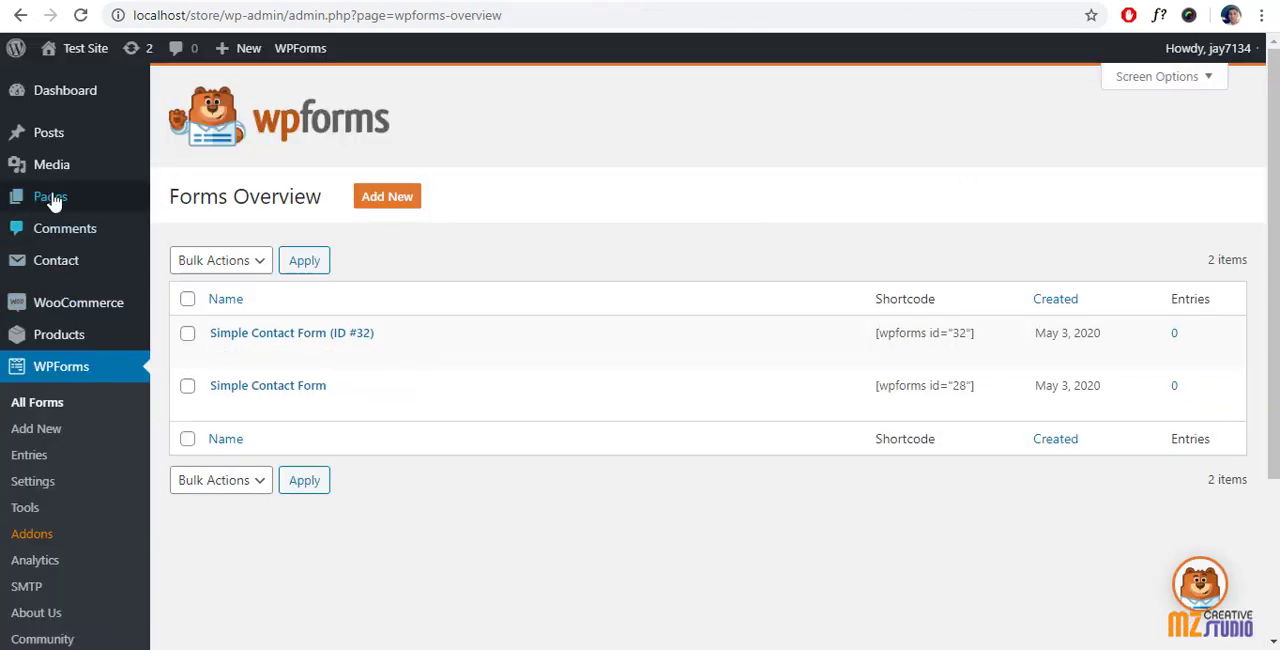
pyautogui.click(47, 203)
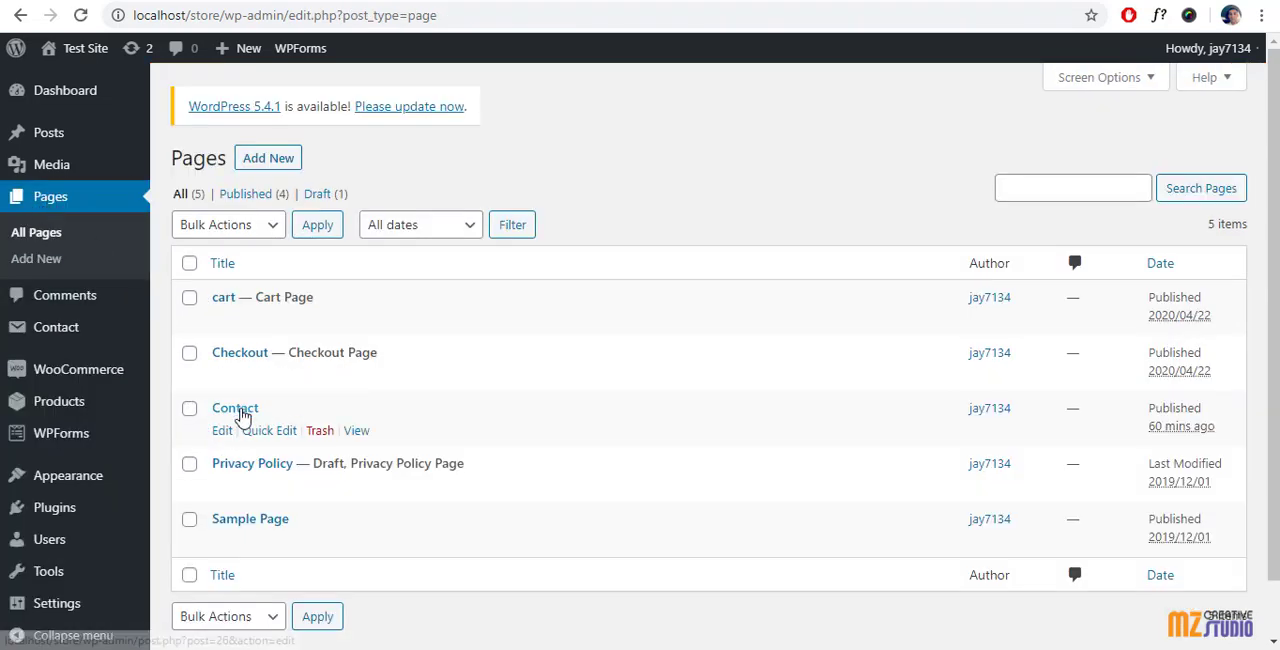
pyautogui.click(221, 432)
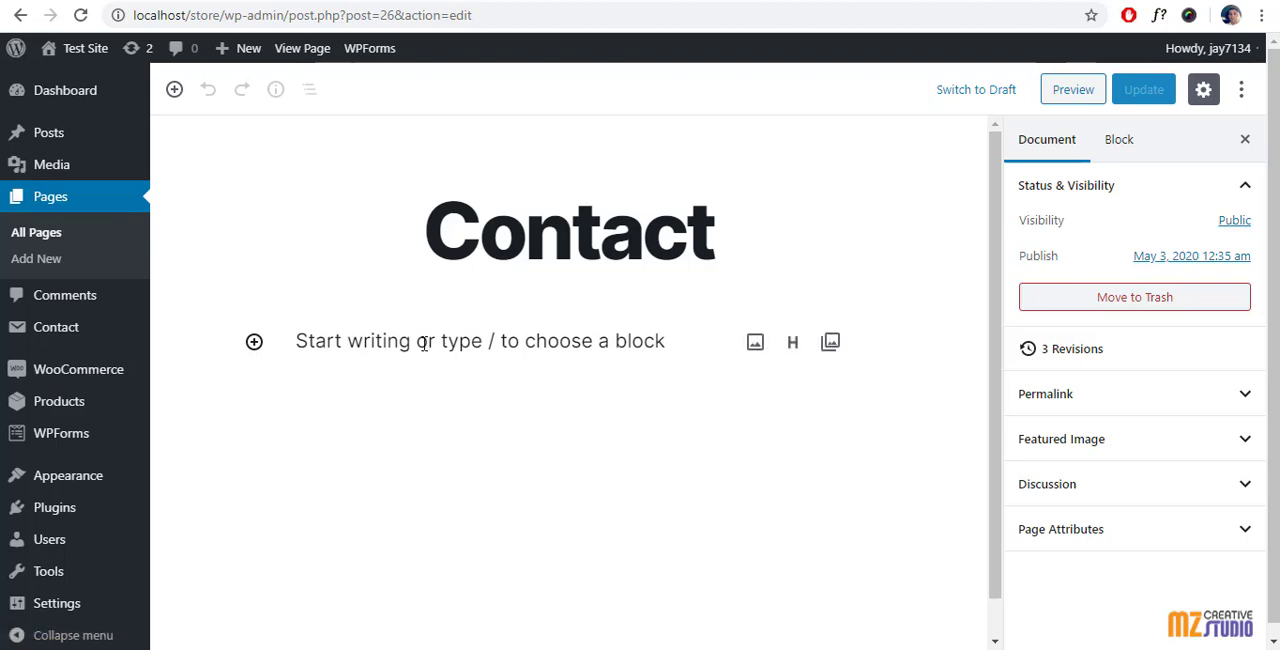
# Step: Paste the copied form shortcode into the body of the Contact page and update the page
pyautogui.click(416, 340)
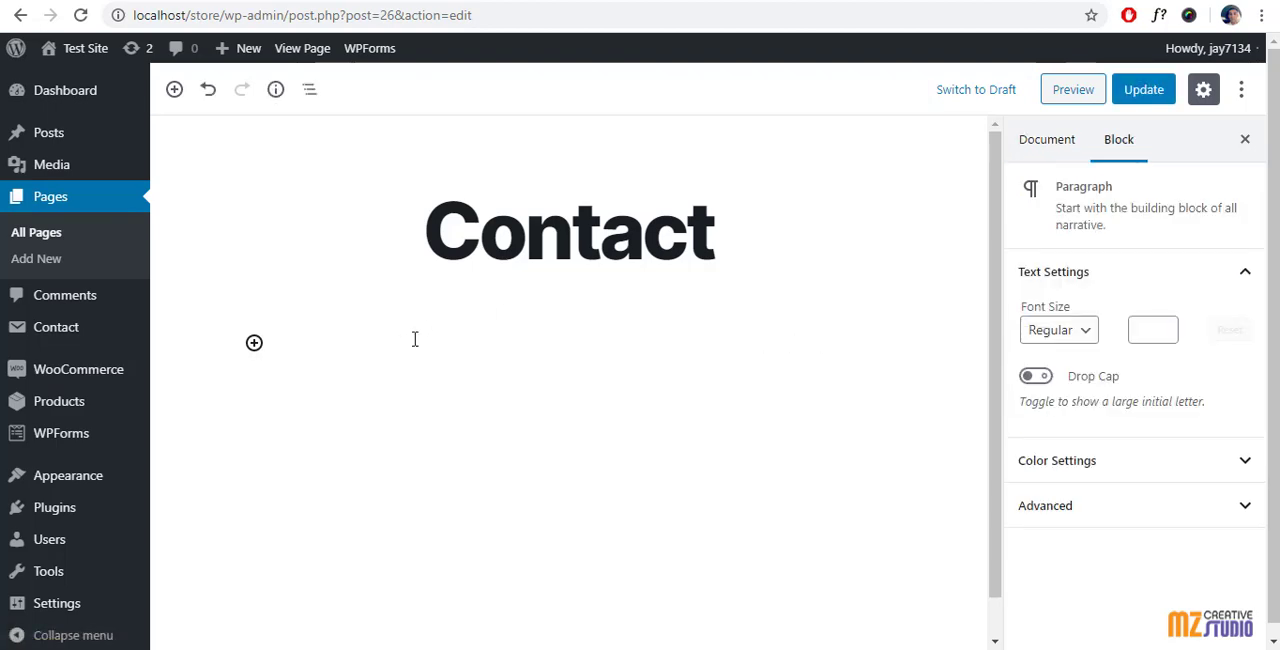
pyautogui.rightClick(400, 329)
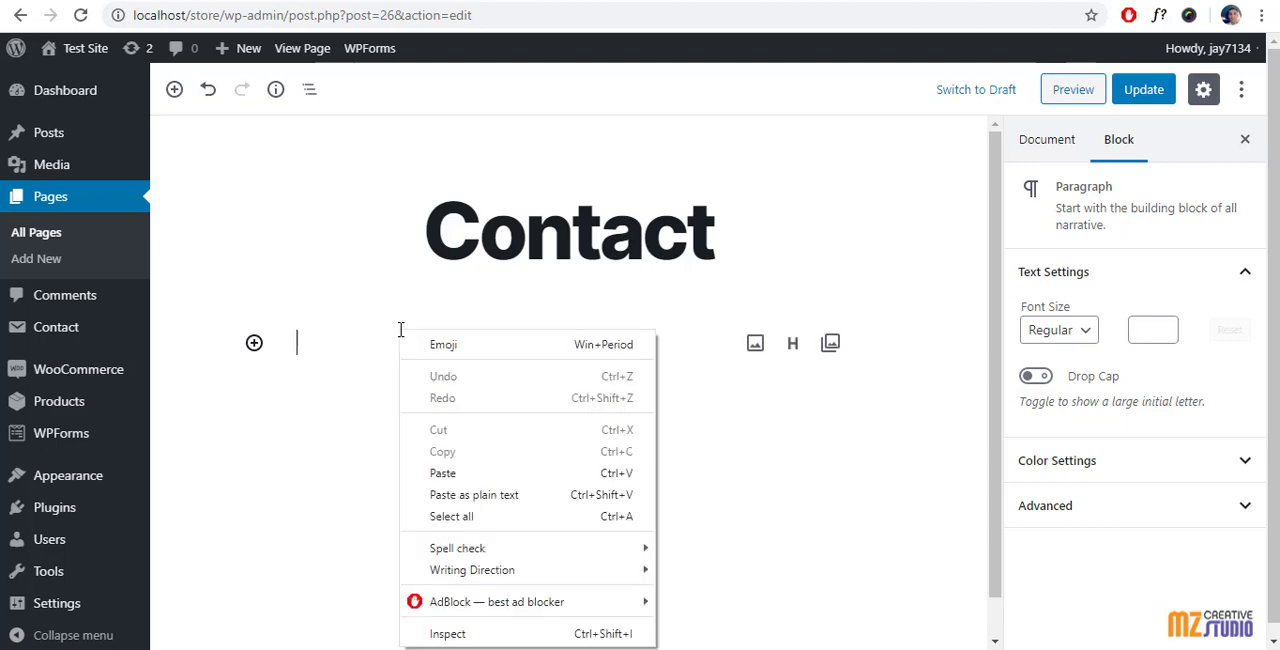
pyautogui.click(440, 473)
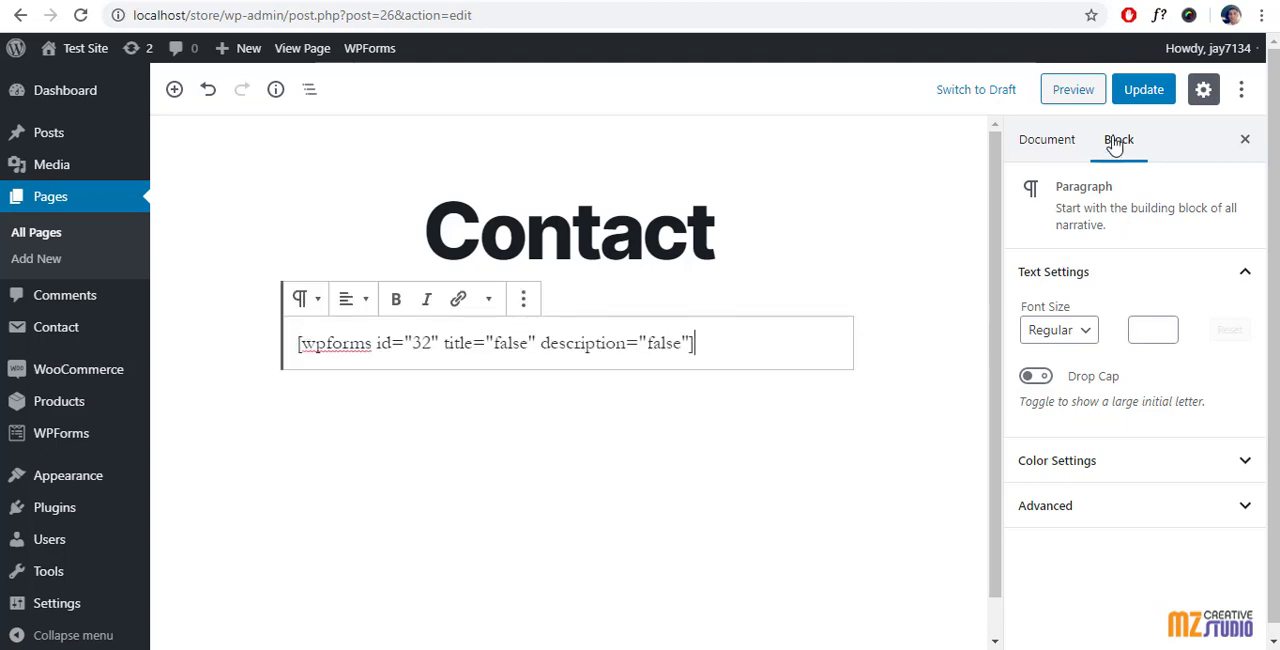
pyautogui.click(1150, 91)
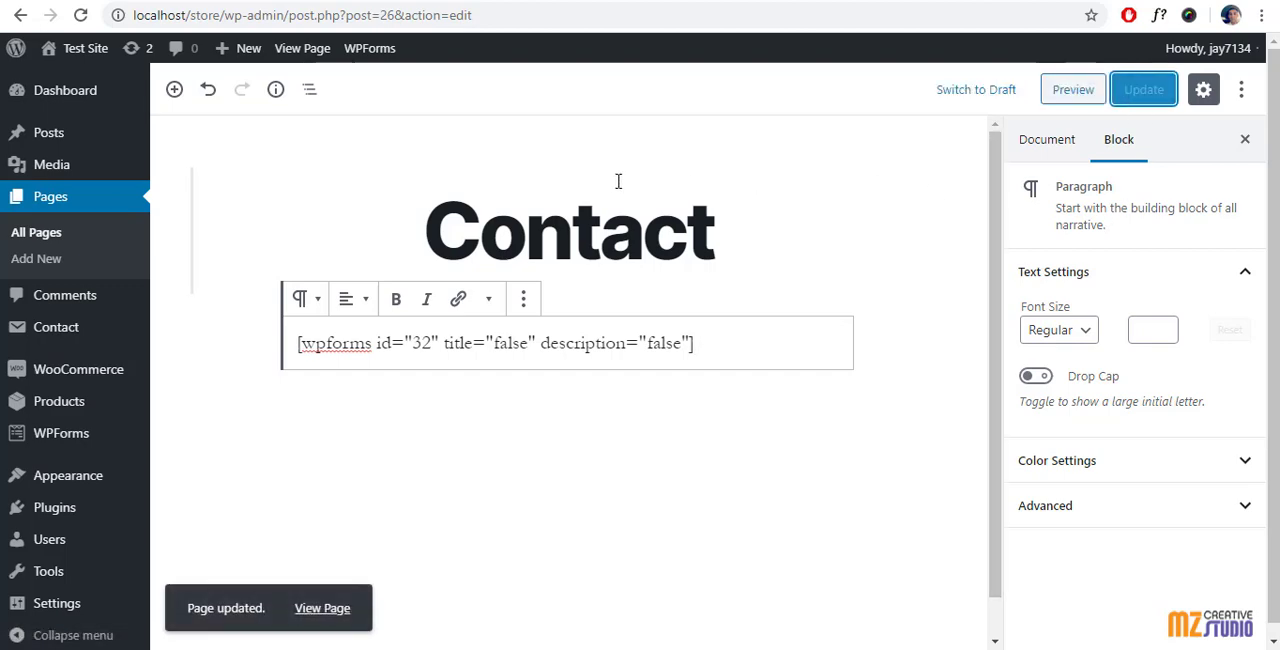
# Step: Open the live Contact page in a new browser tab and check the embedded form
pyautogui.rightClick(302, 48)
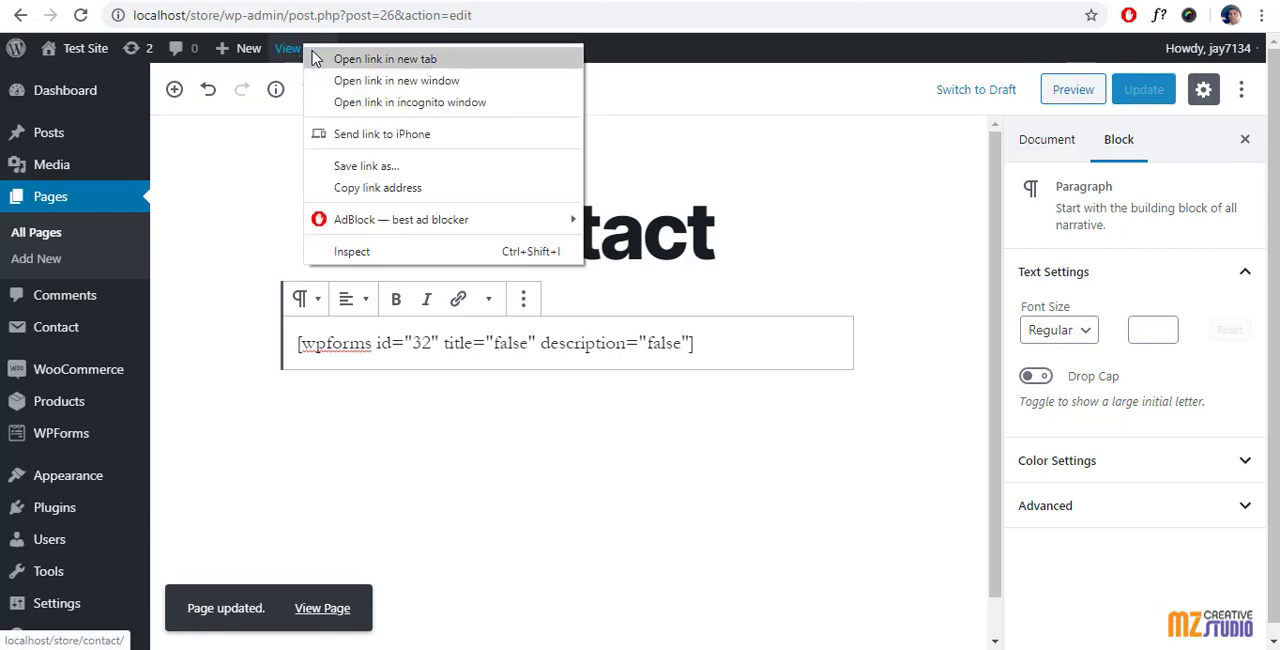
pyautogui.click(620, 55)
pyautogui.click(1034, 1)
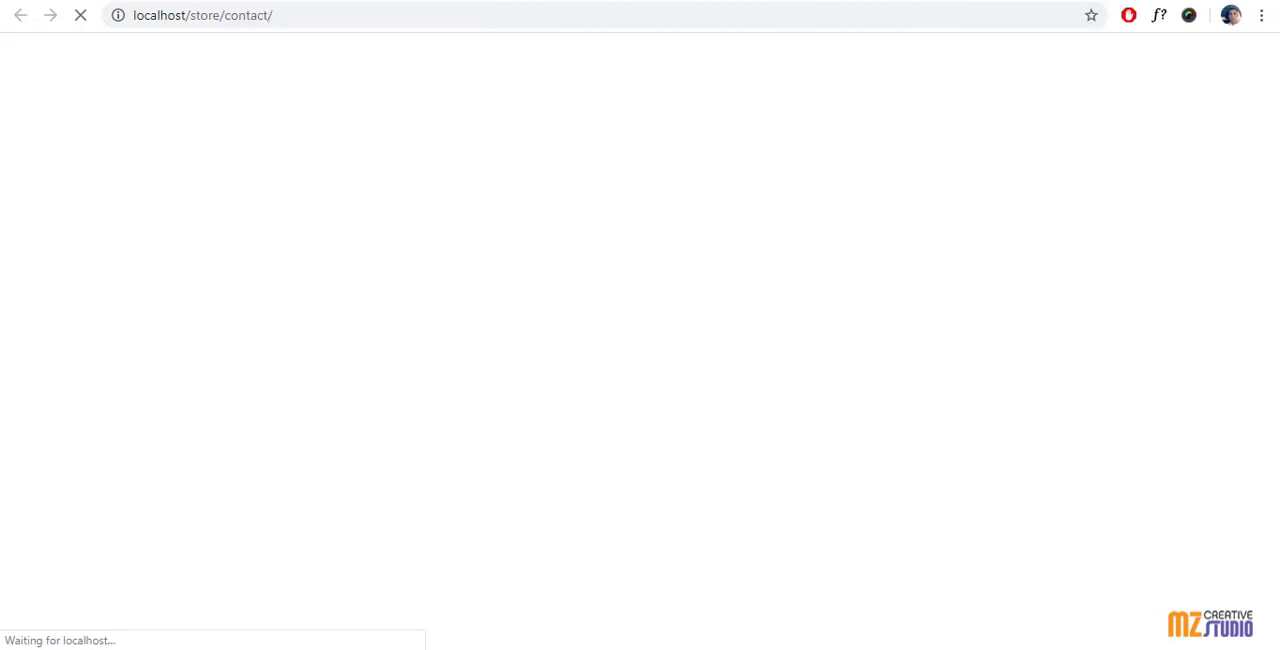
pyautogui.scroll(-2, 705, 234)
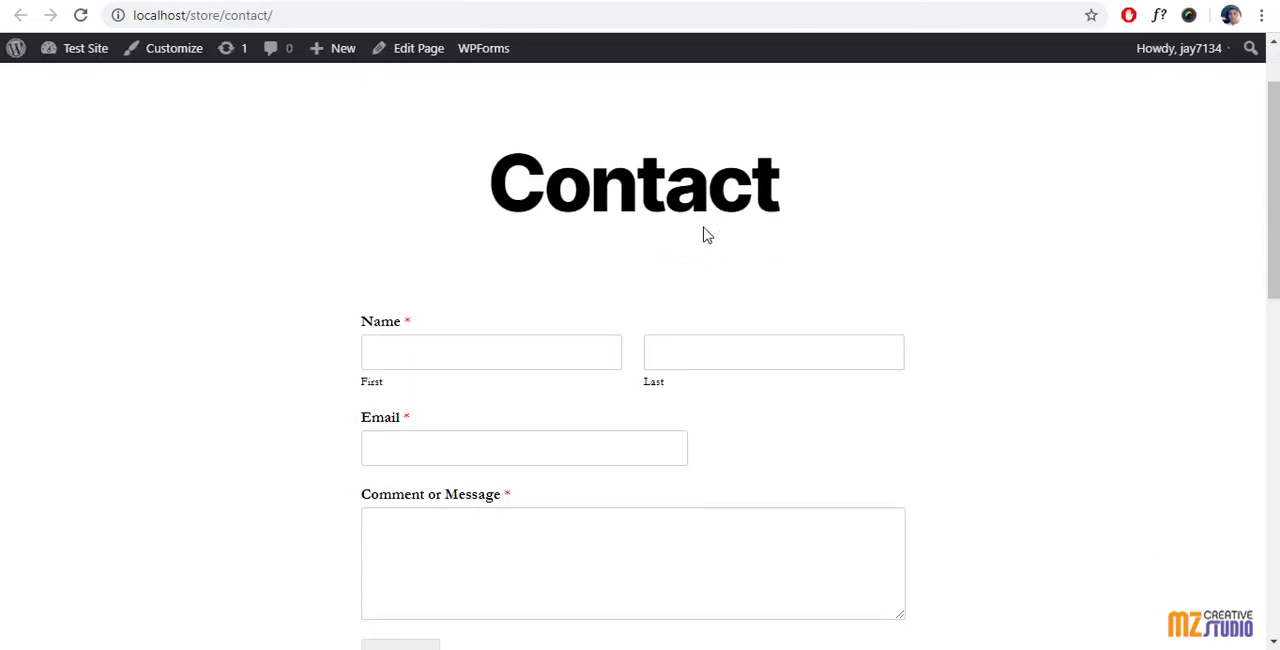